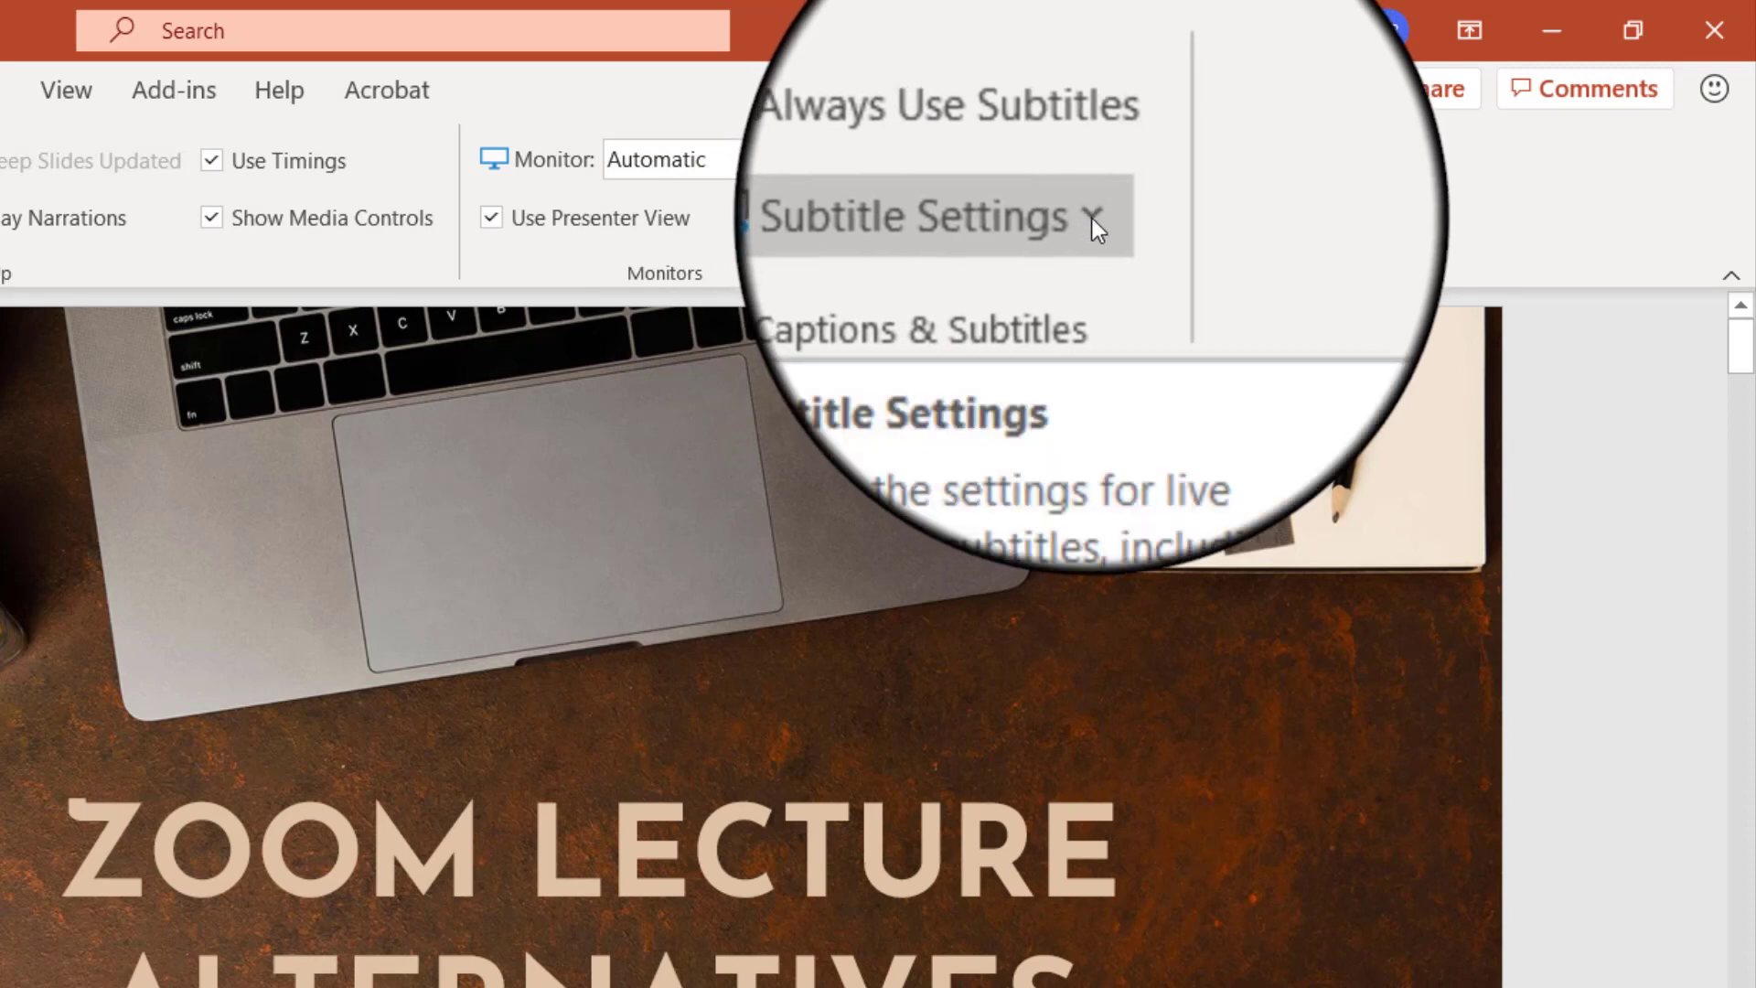
Confirm Subtitle Settings use English for both Spoken Language and Subtitle Language.
click(1092, 218)
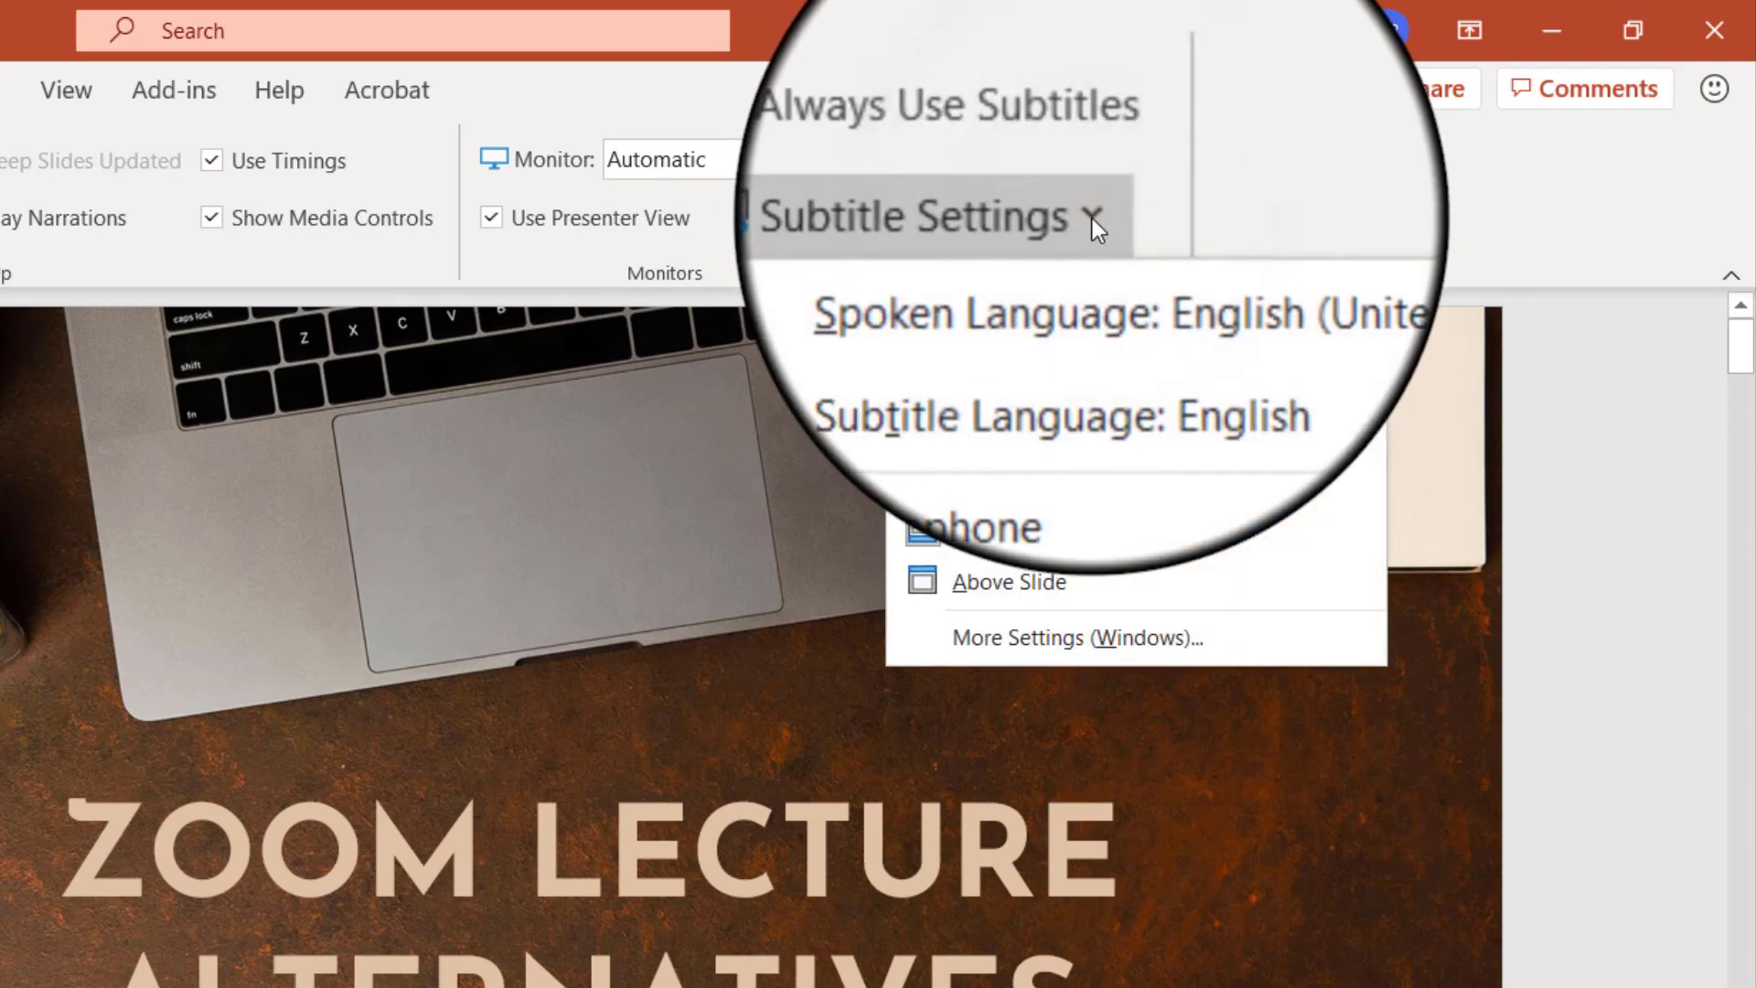
mouse_move(1107, 276)
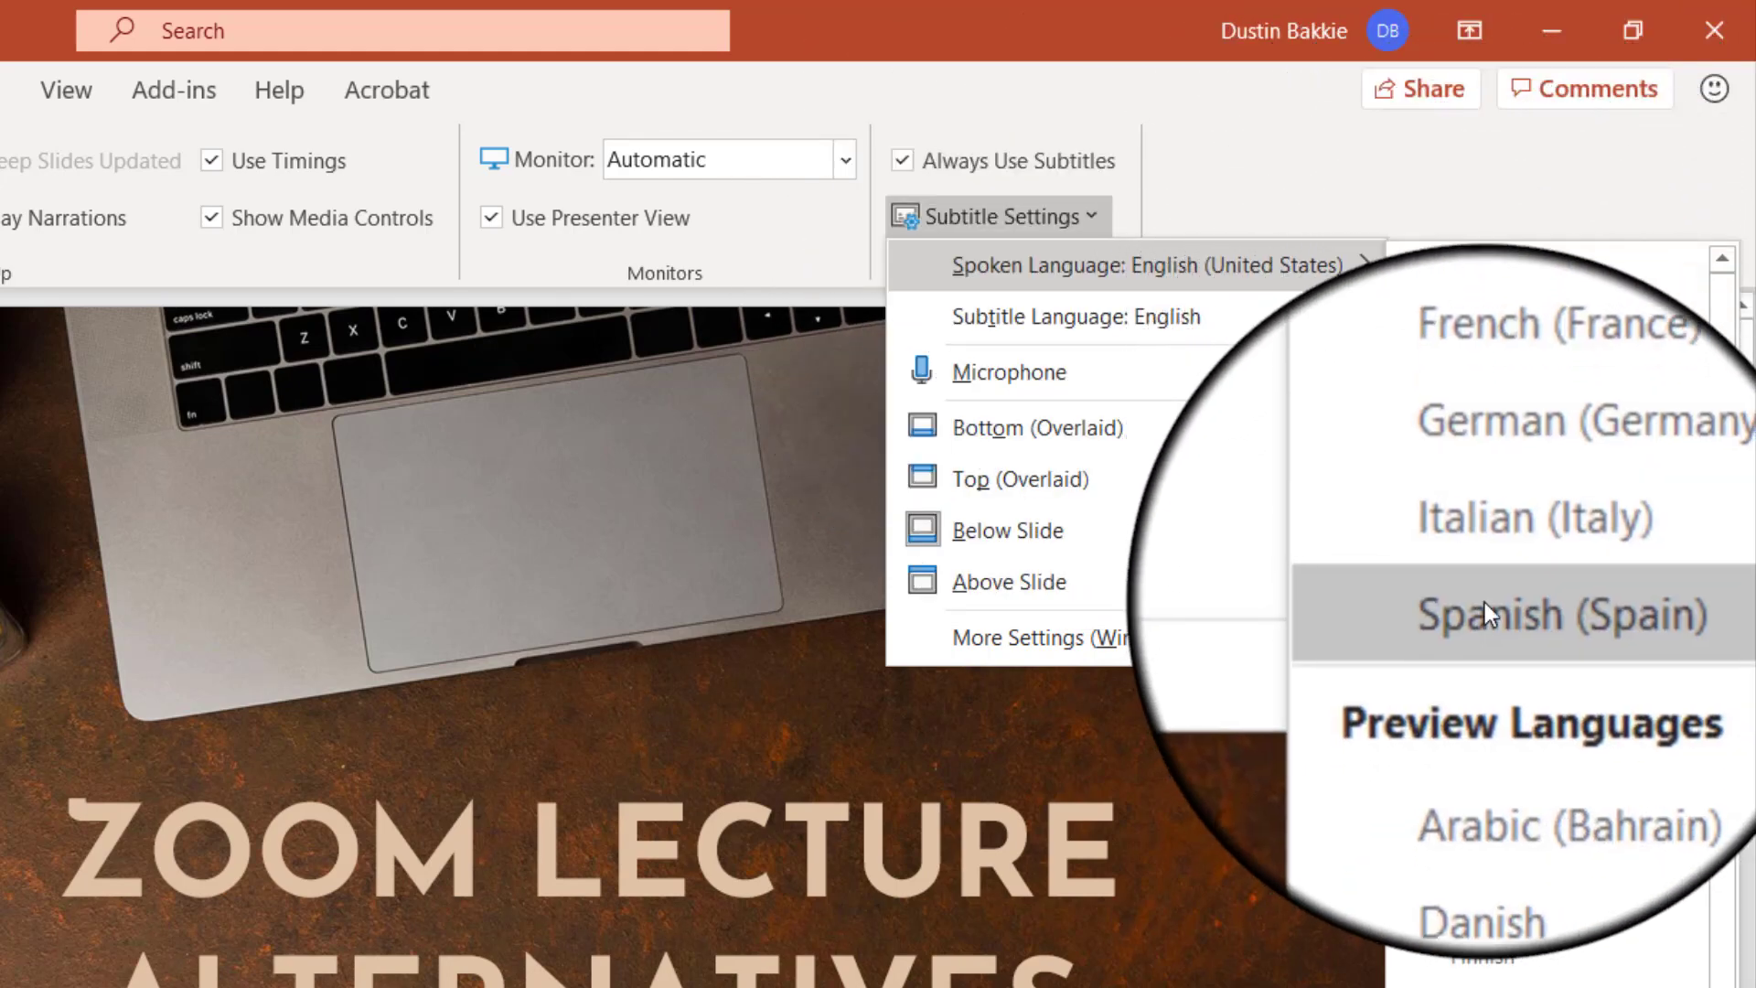
mouse_move(1354, 316)
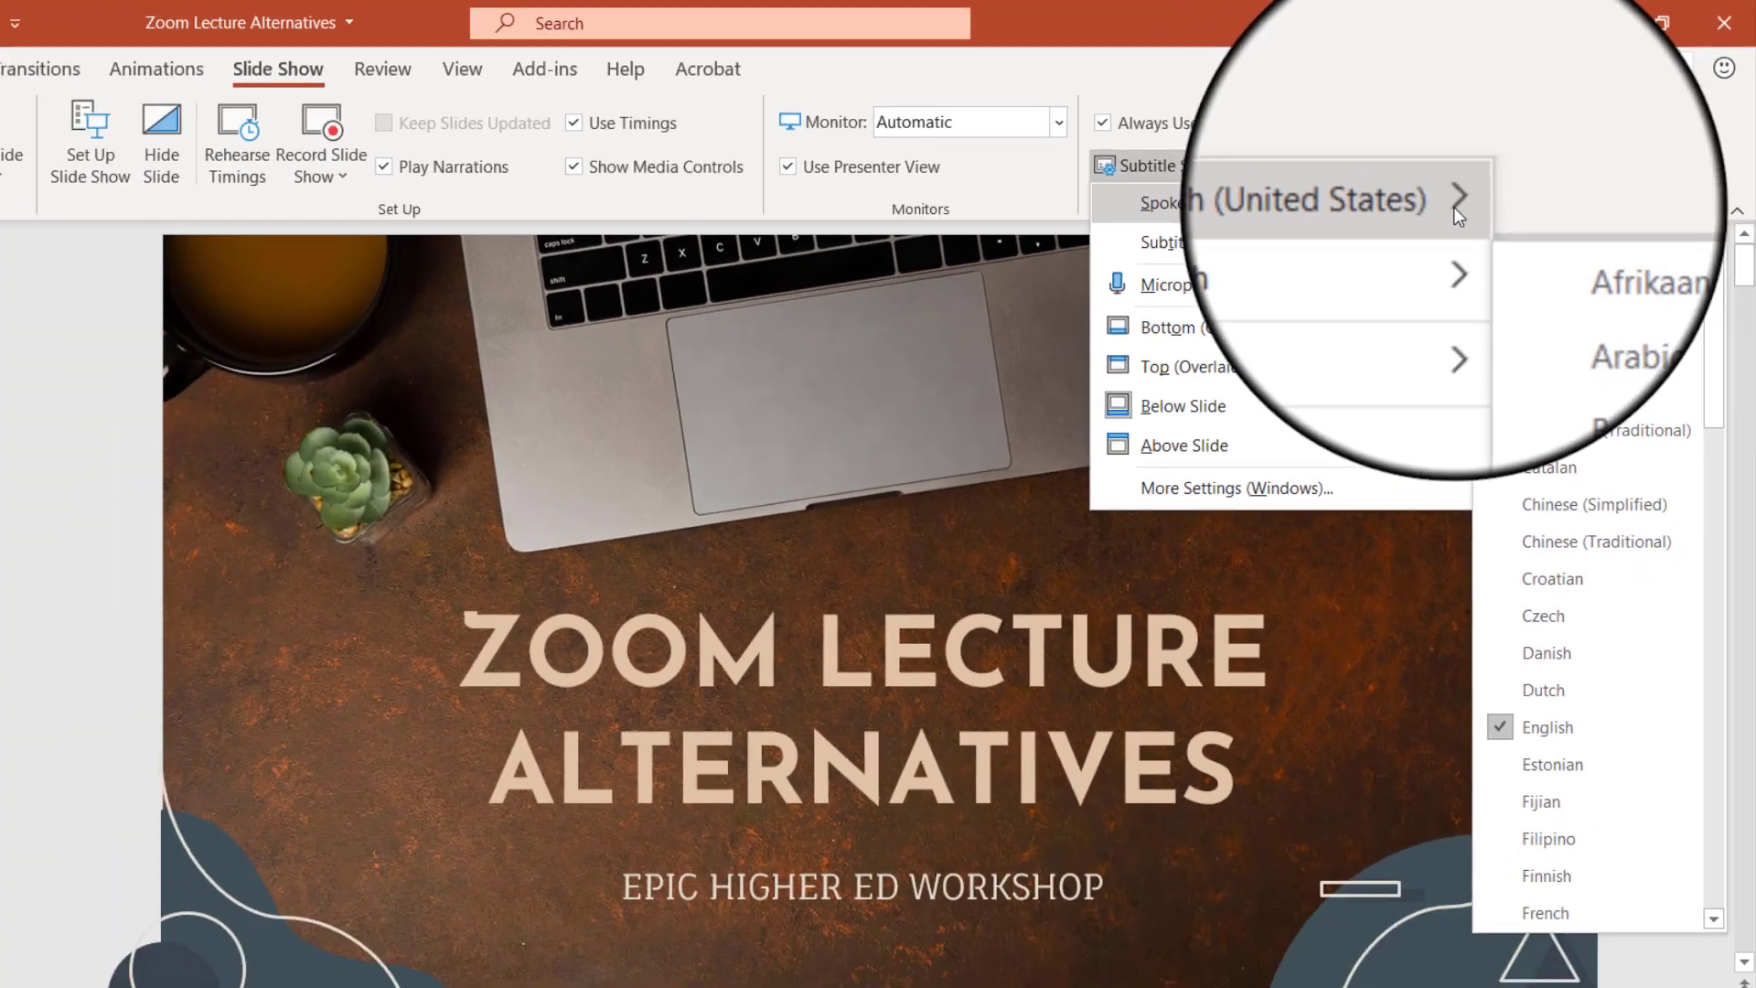
click(1070, 863)
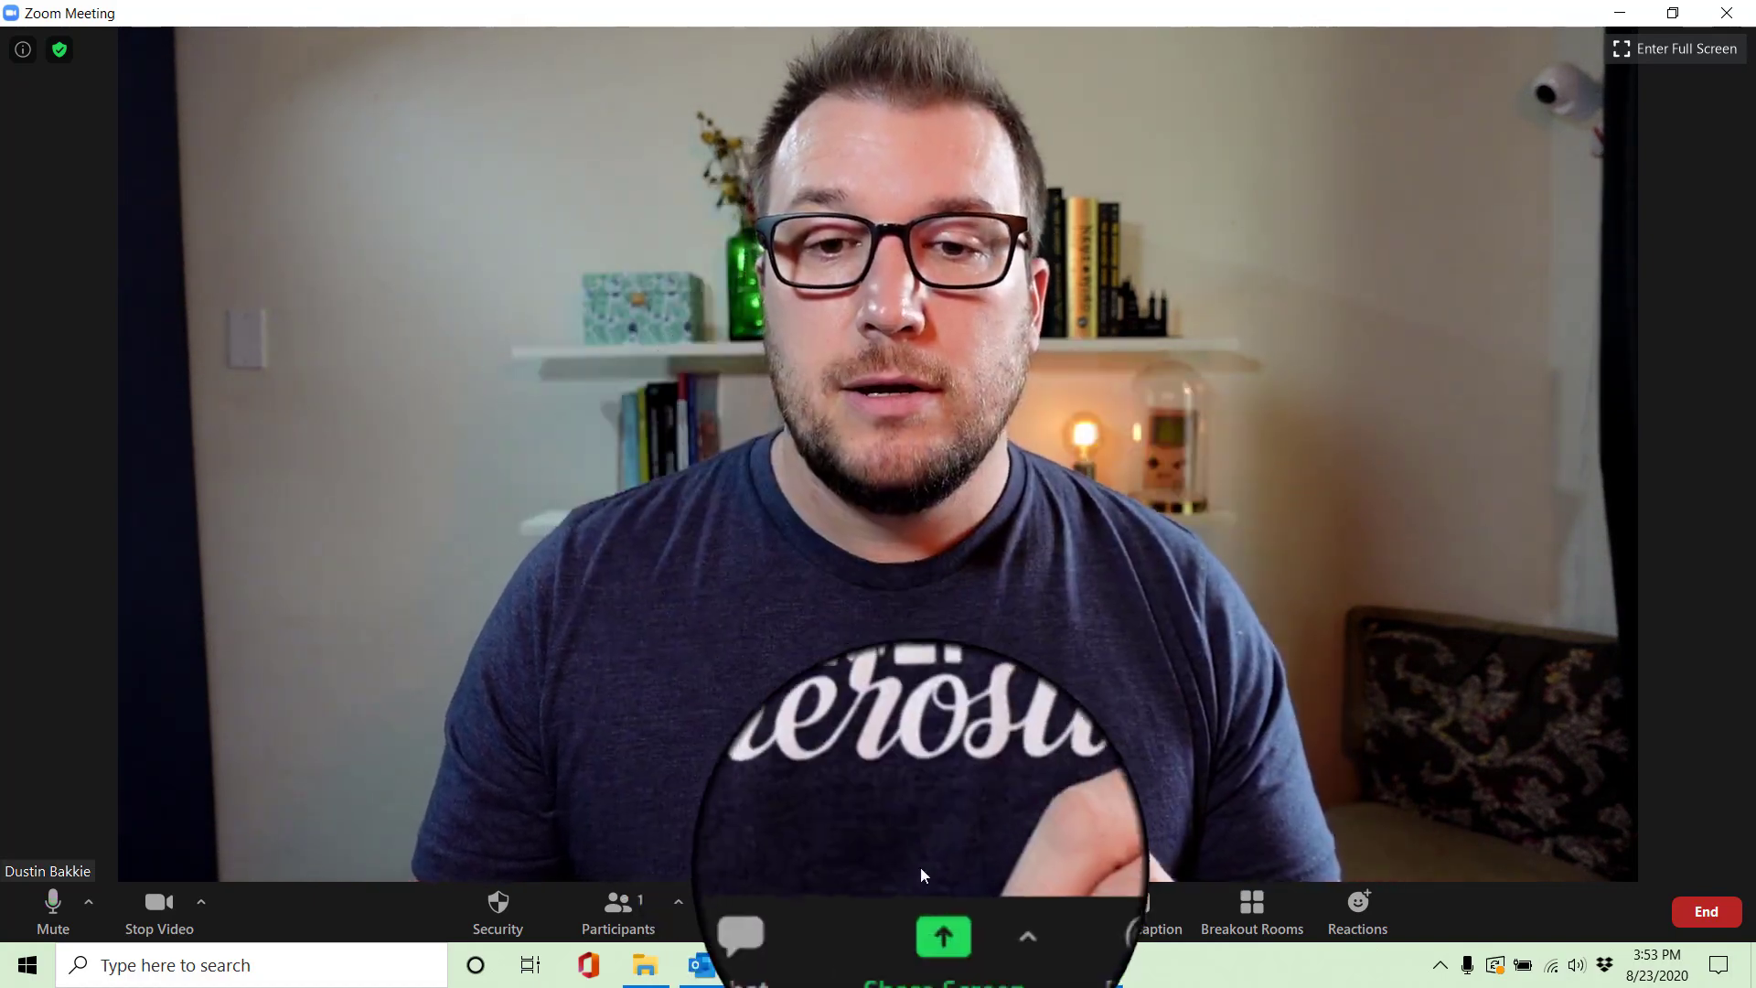
Share the Zoom Lecture Alternatives PowerPoint window to the Zoom meeting.
click(930, 908)
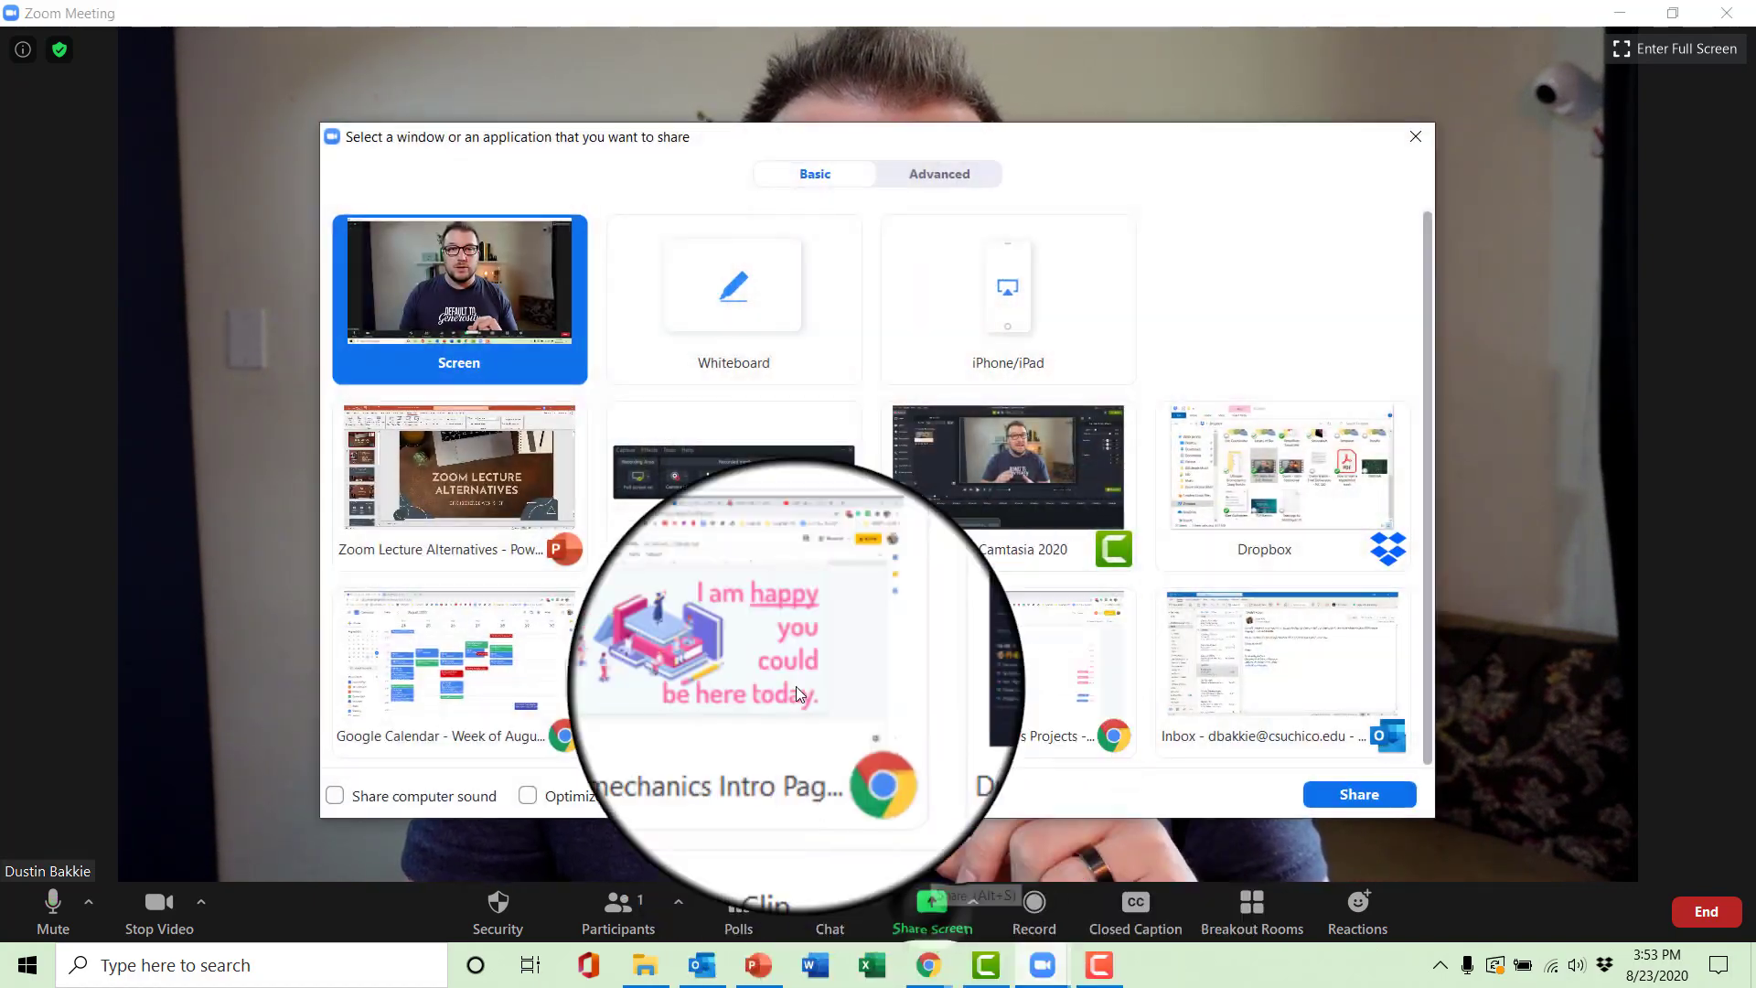
click(458, 494)
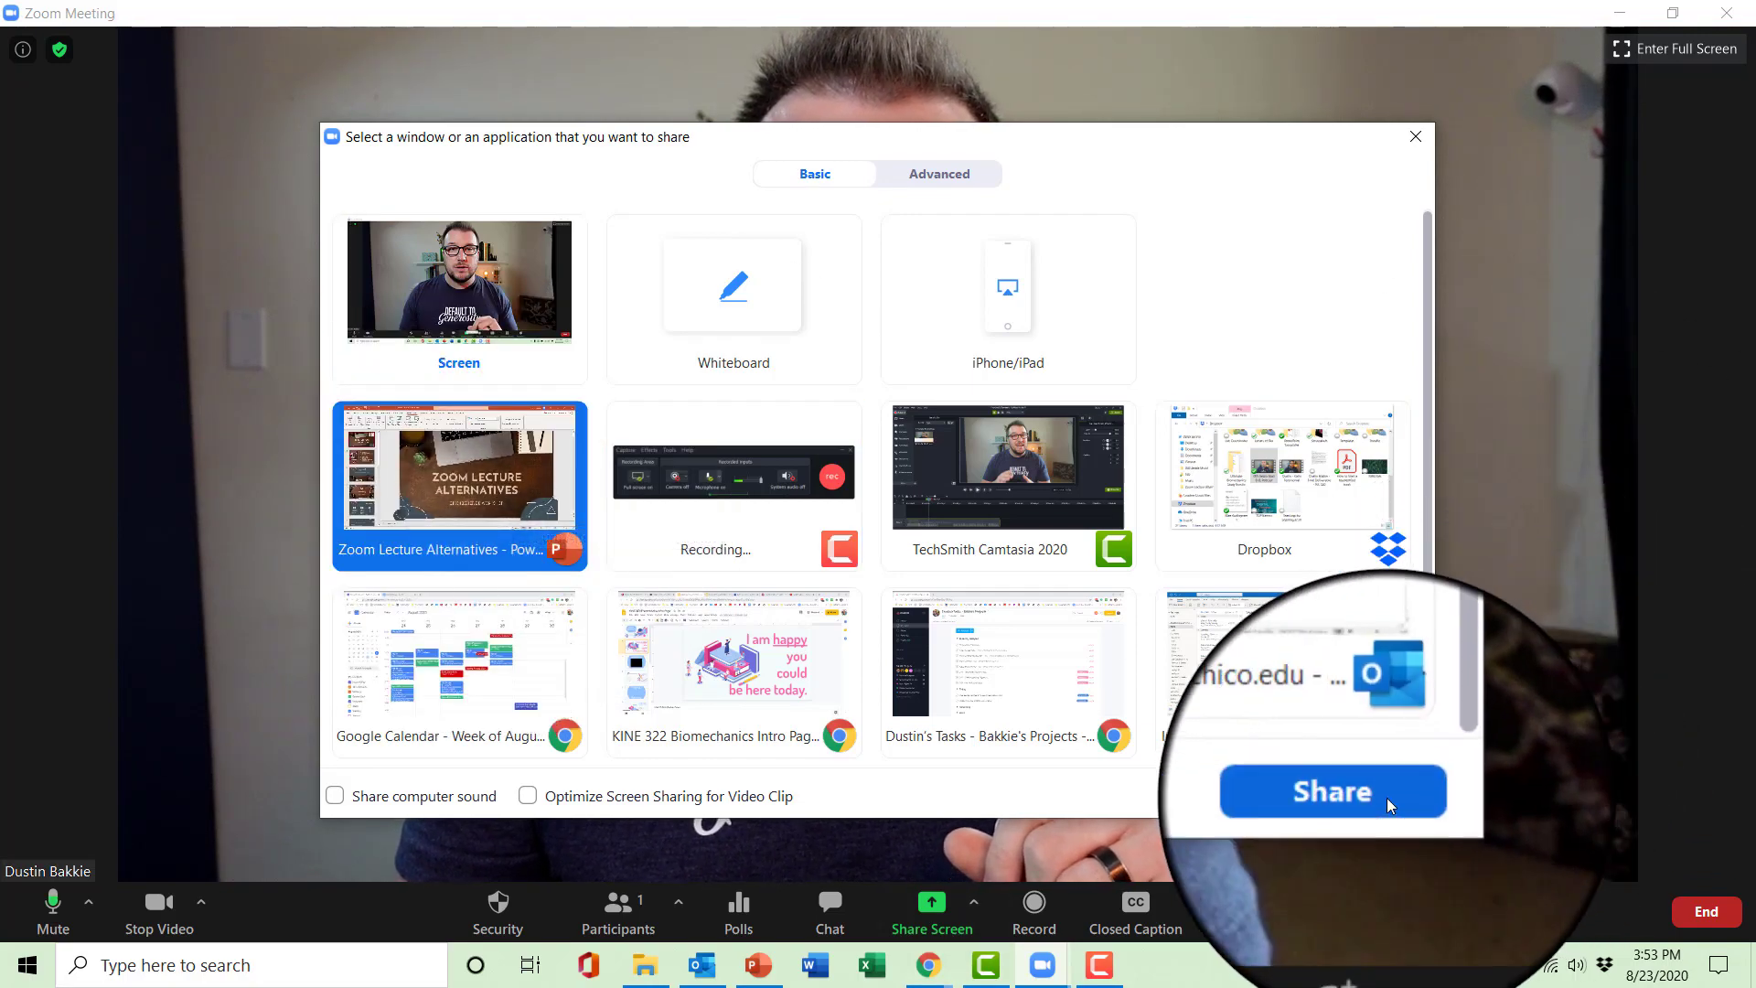
click(1387, 798)
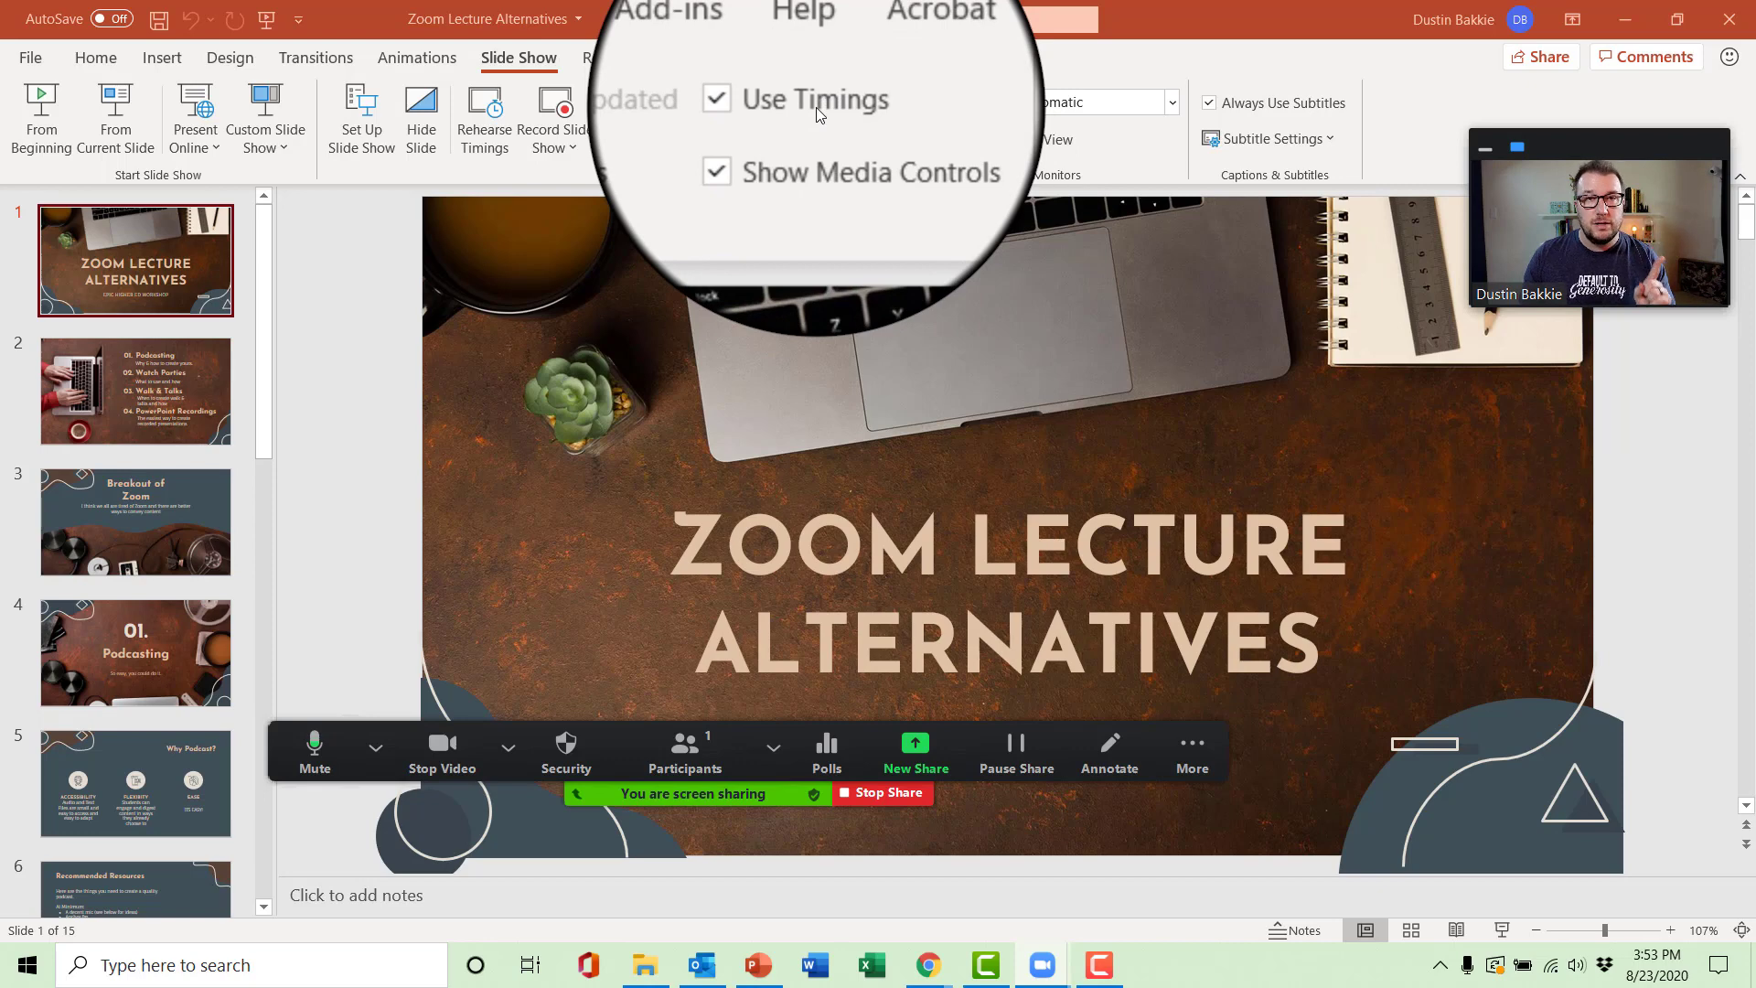
Start the slide show from the beginning with live English subtitles.
click(1198, 760)
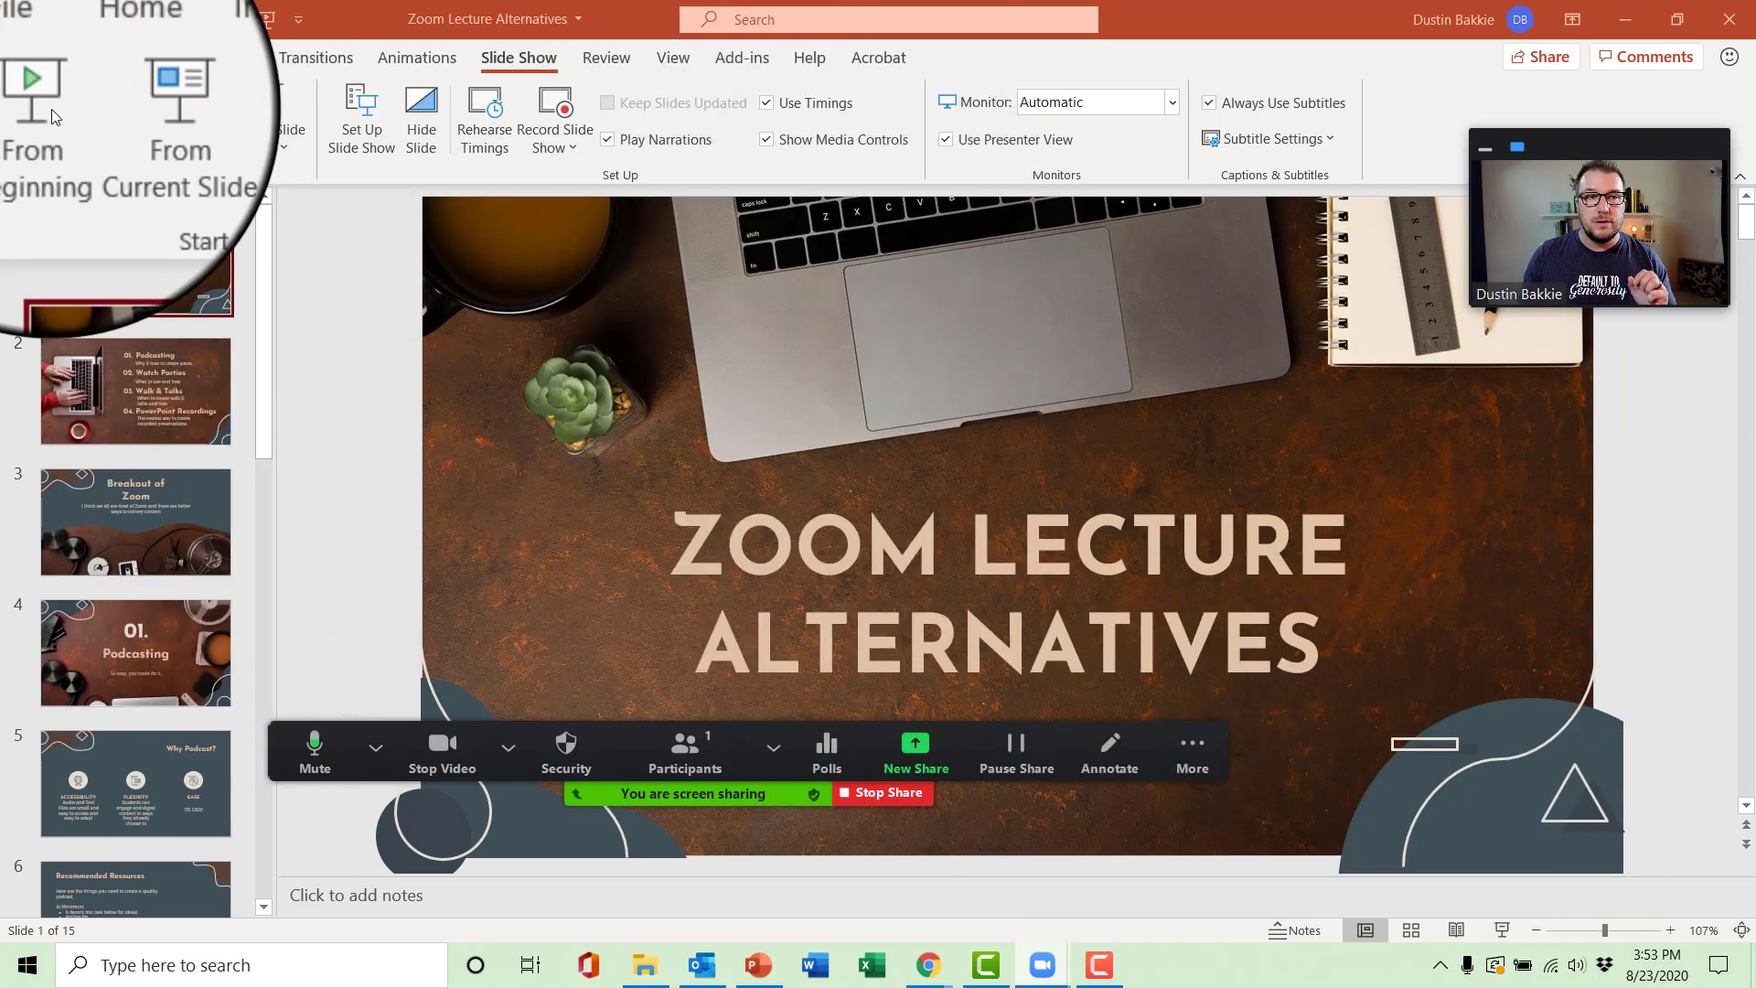
click(48, 112)
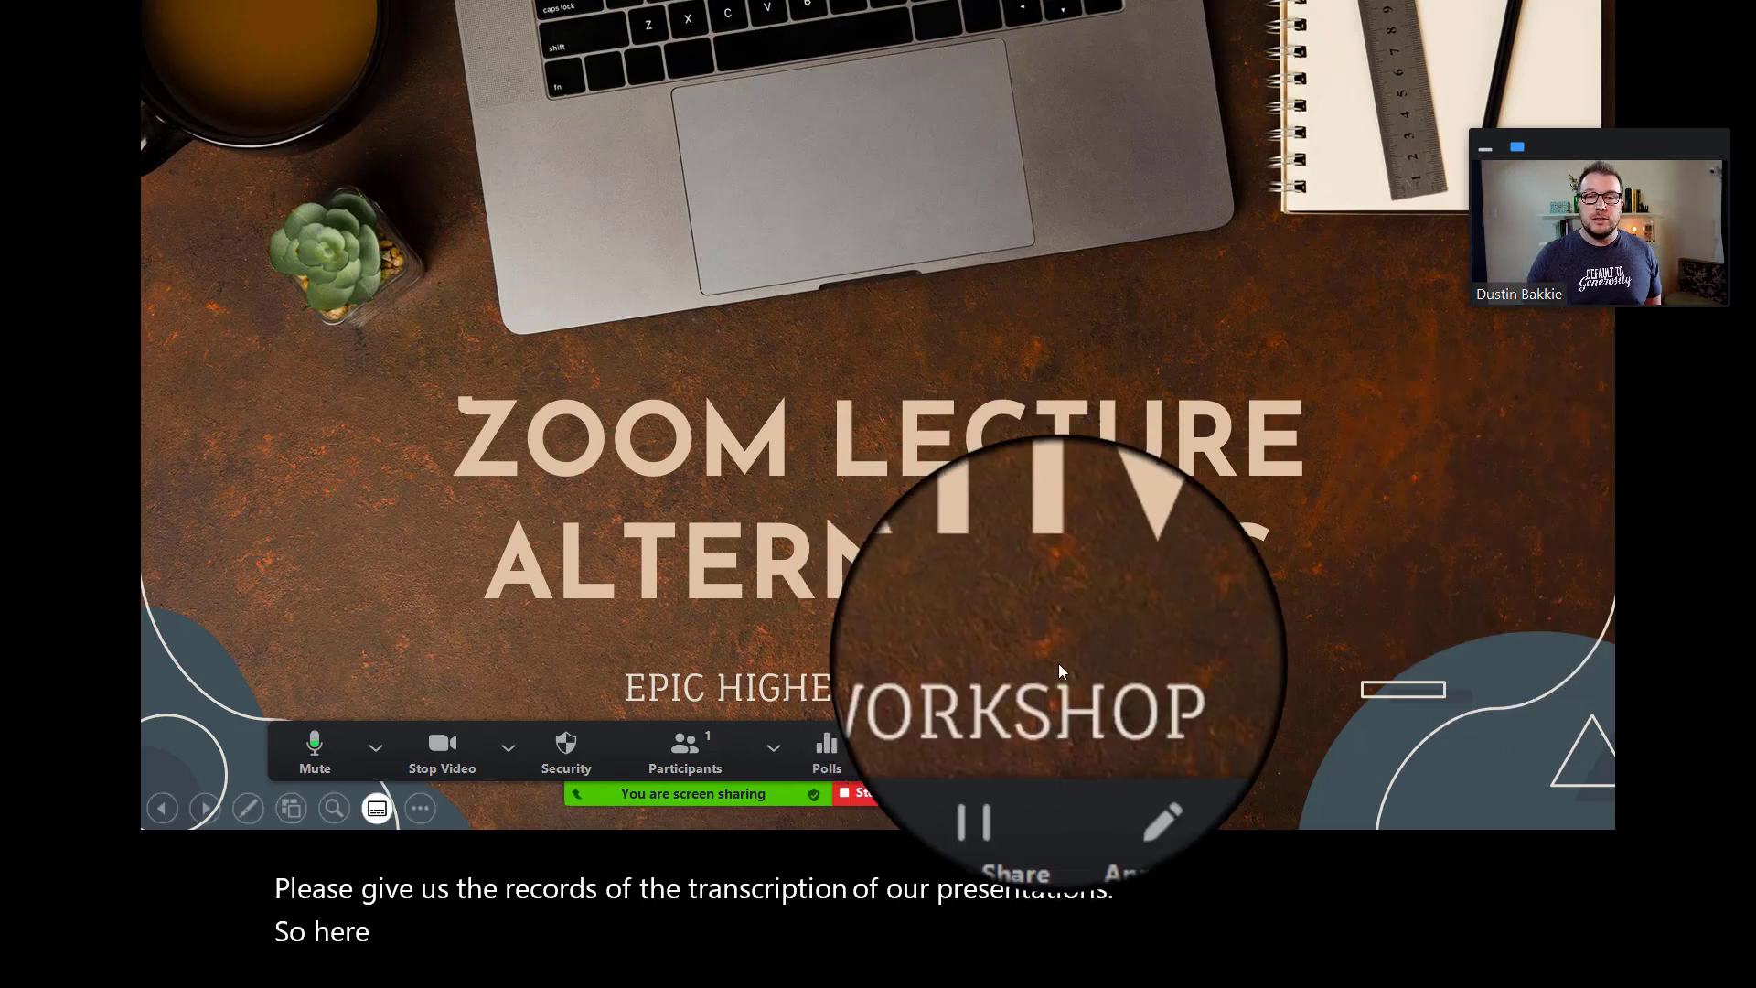
Move the Zoom meeting controls up off the subtitles and open the slide show's '...' options menu.
click(1171, 767)
drag(1149, 770, 1280, 327)
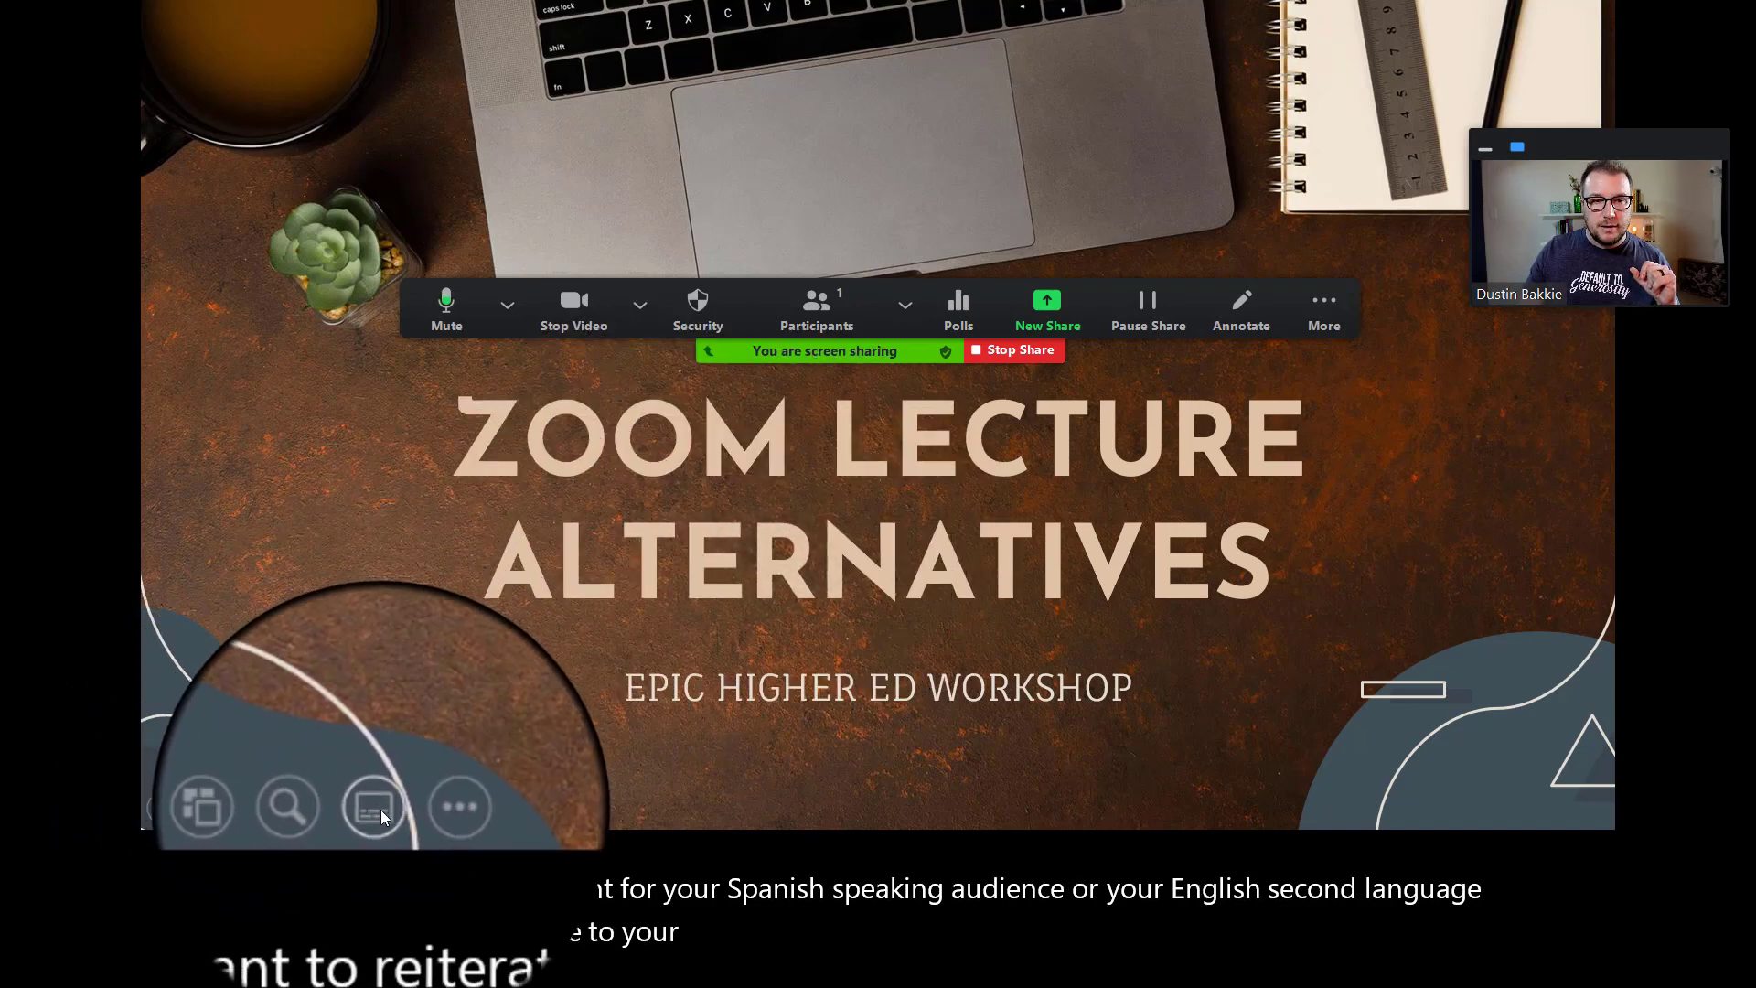
click(411, 815)
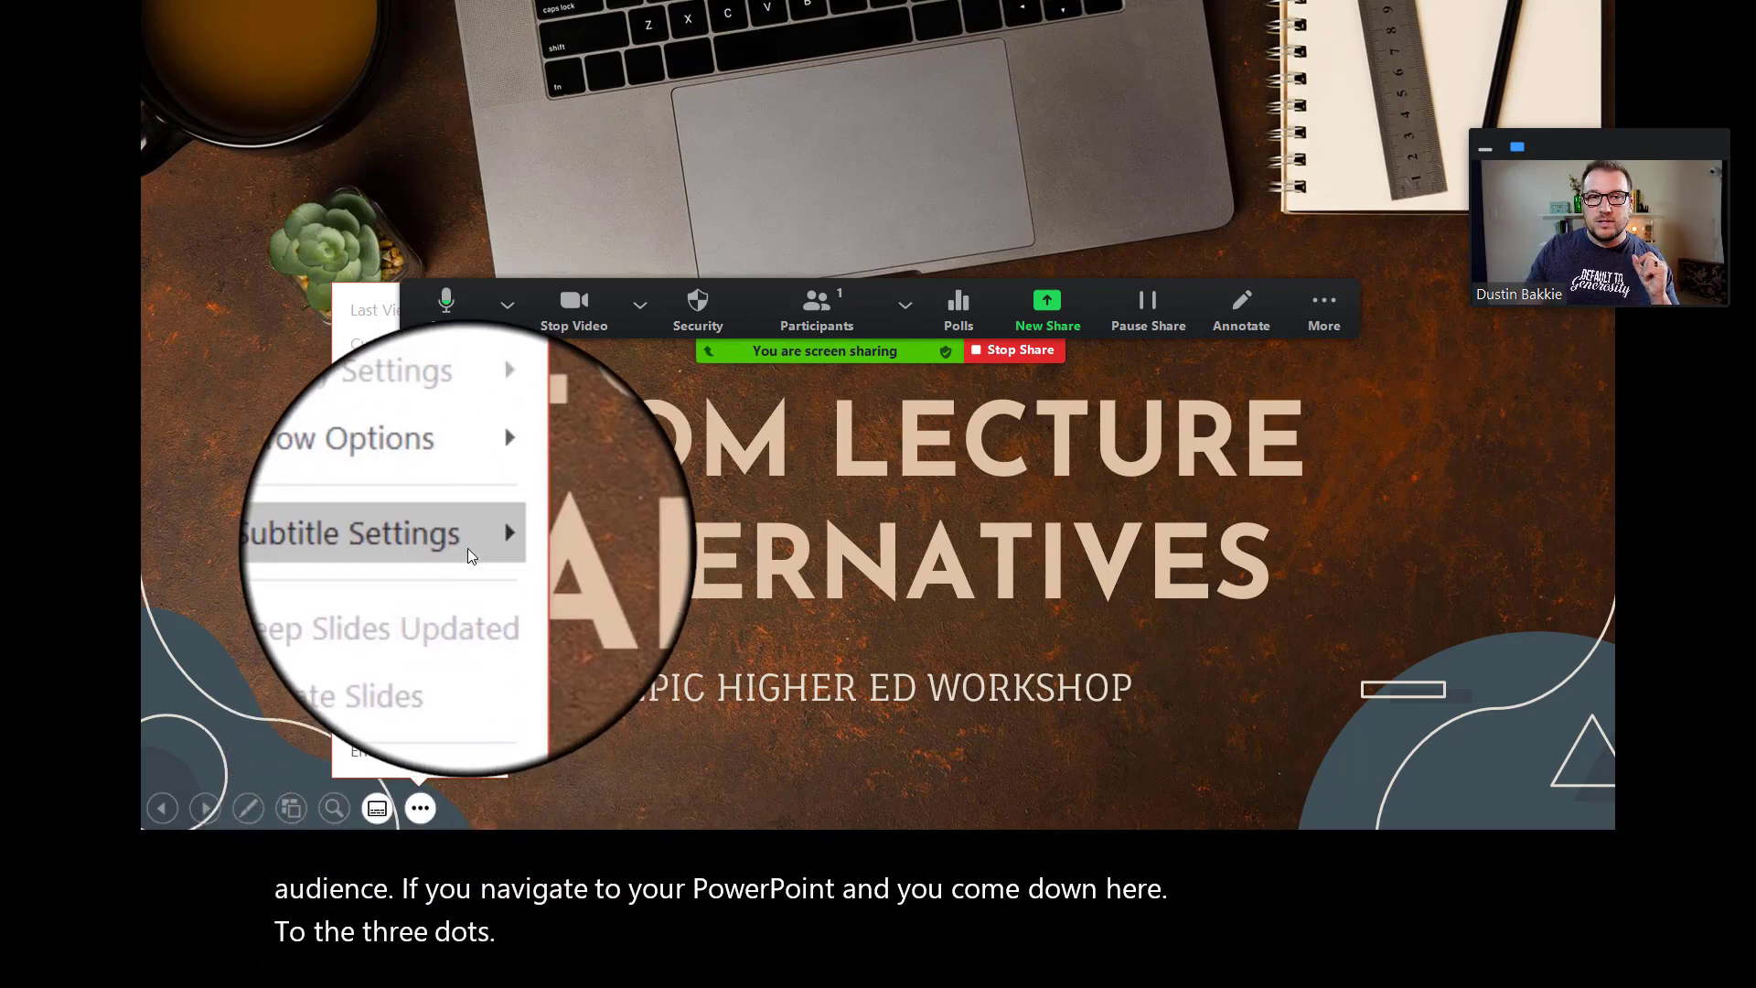
Set the Subtitle Language to Spanish in the Captions & Subtitles settings and apply it.
mouse_move(479, 543)
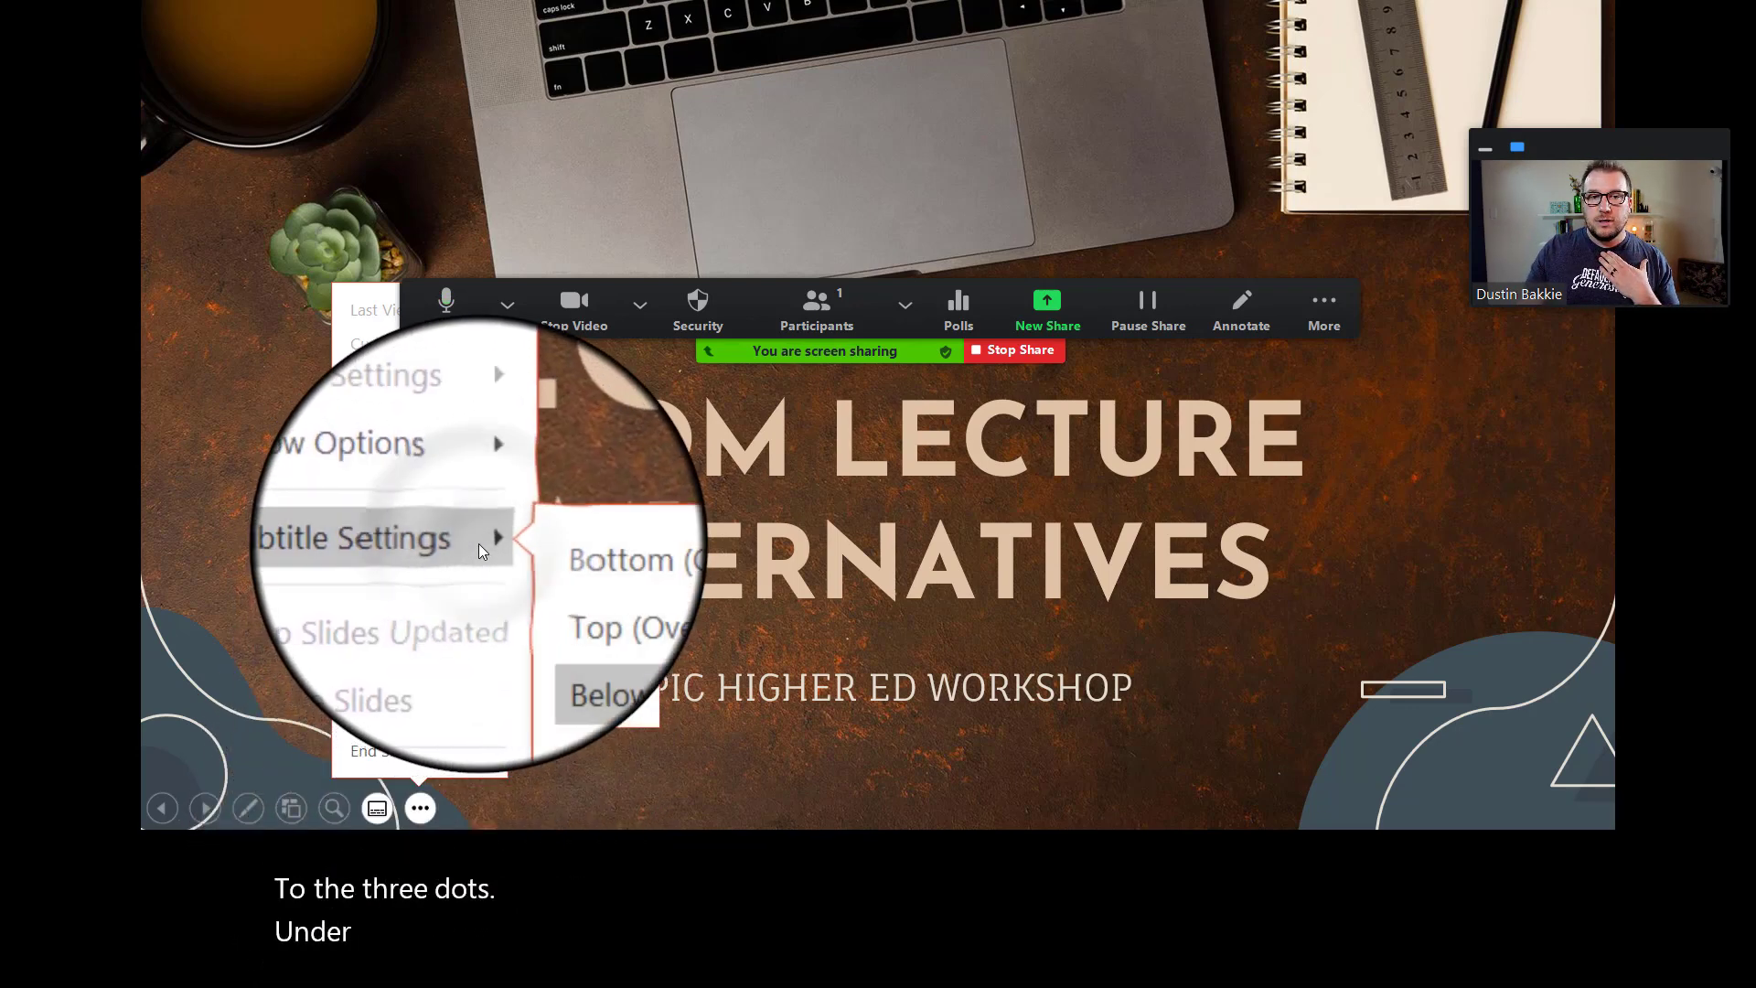
click(560, 695)
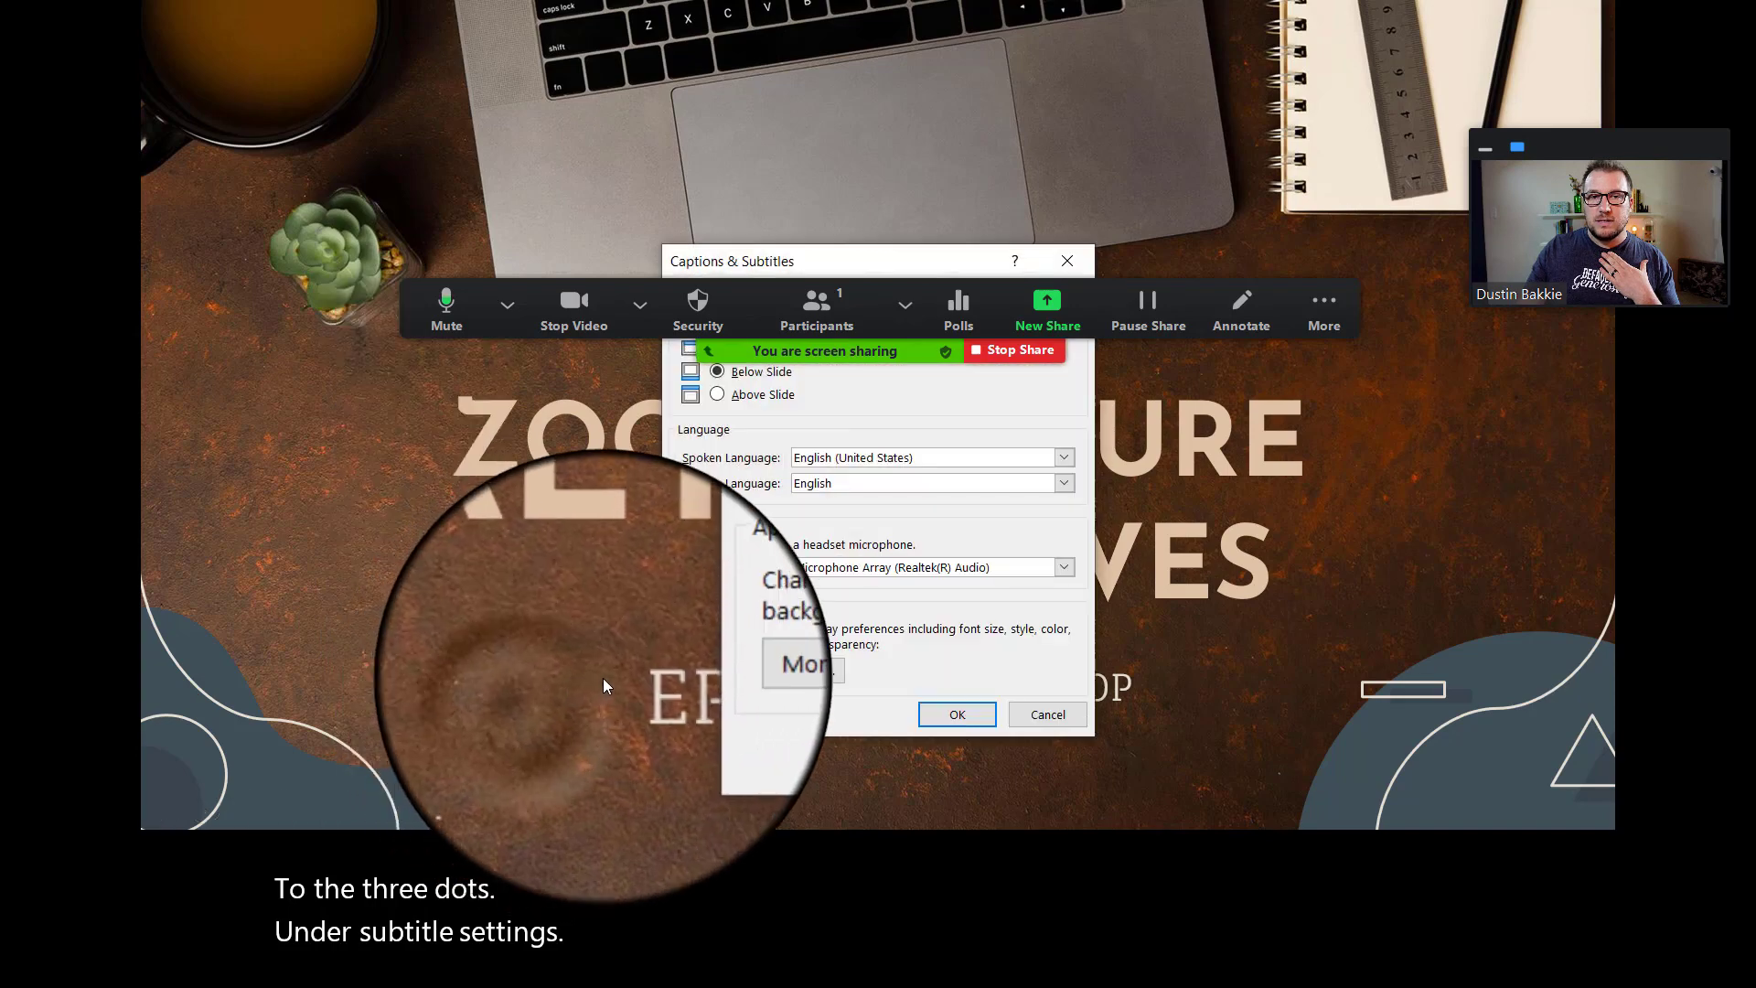
click(809, 490)
scroll(924, 321, up, 4)
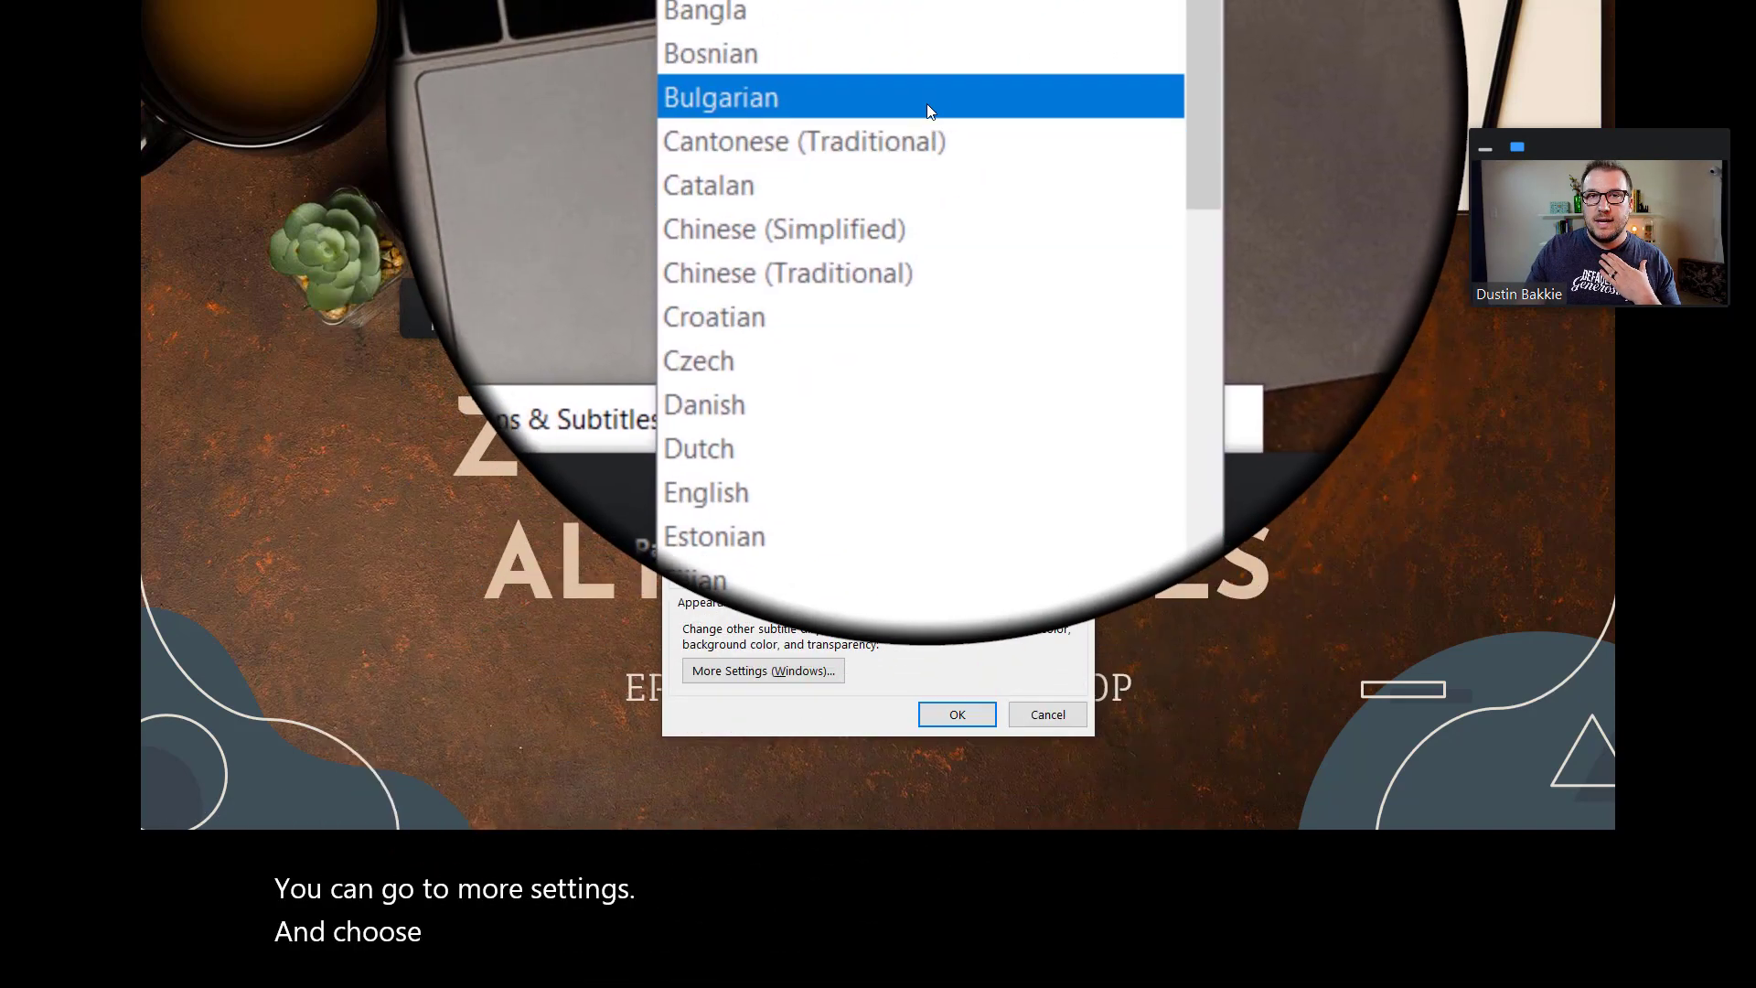
scroll(938, 42, down, 6)
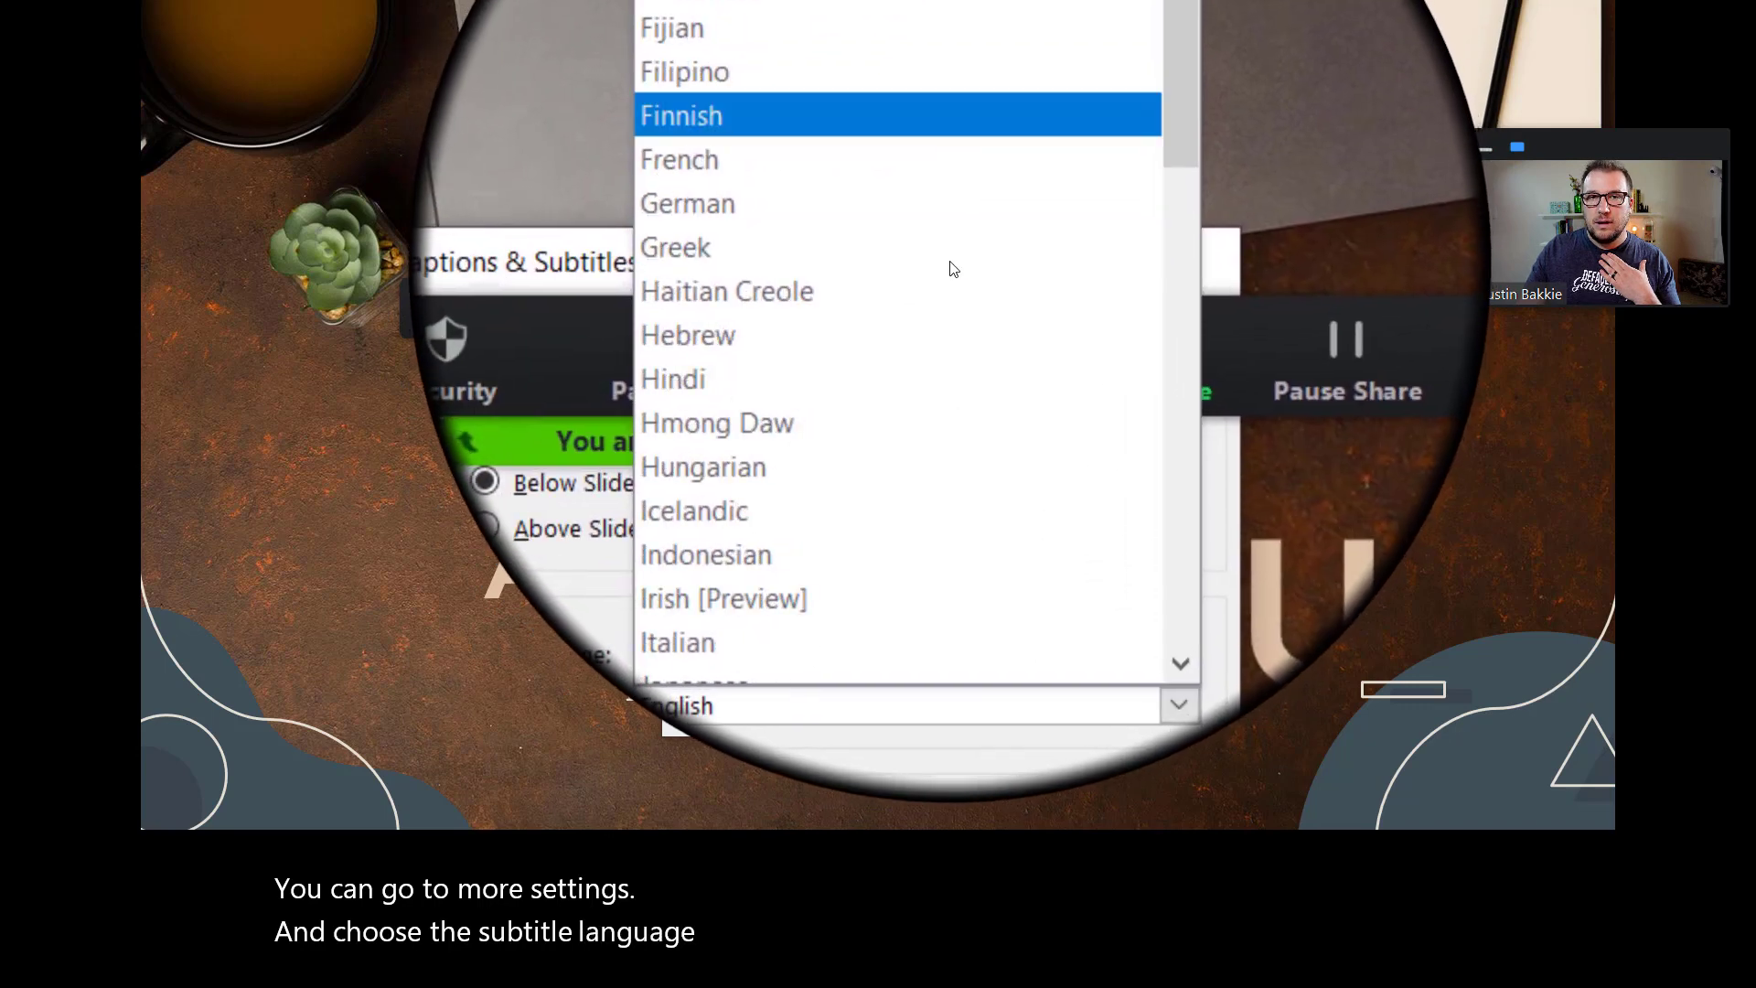
scroll(952, 268, down, 9)
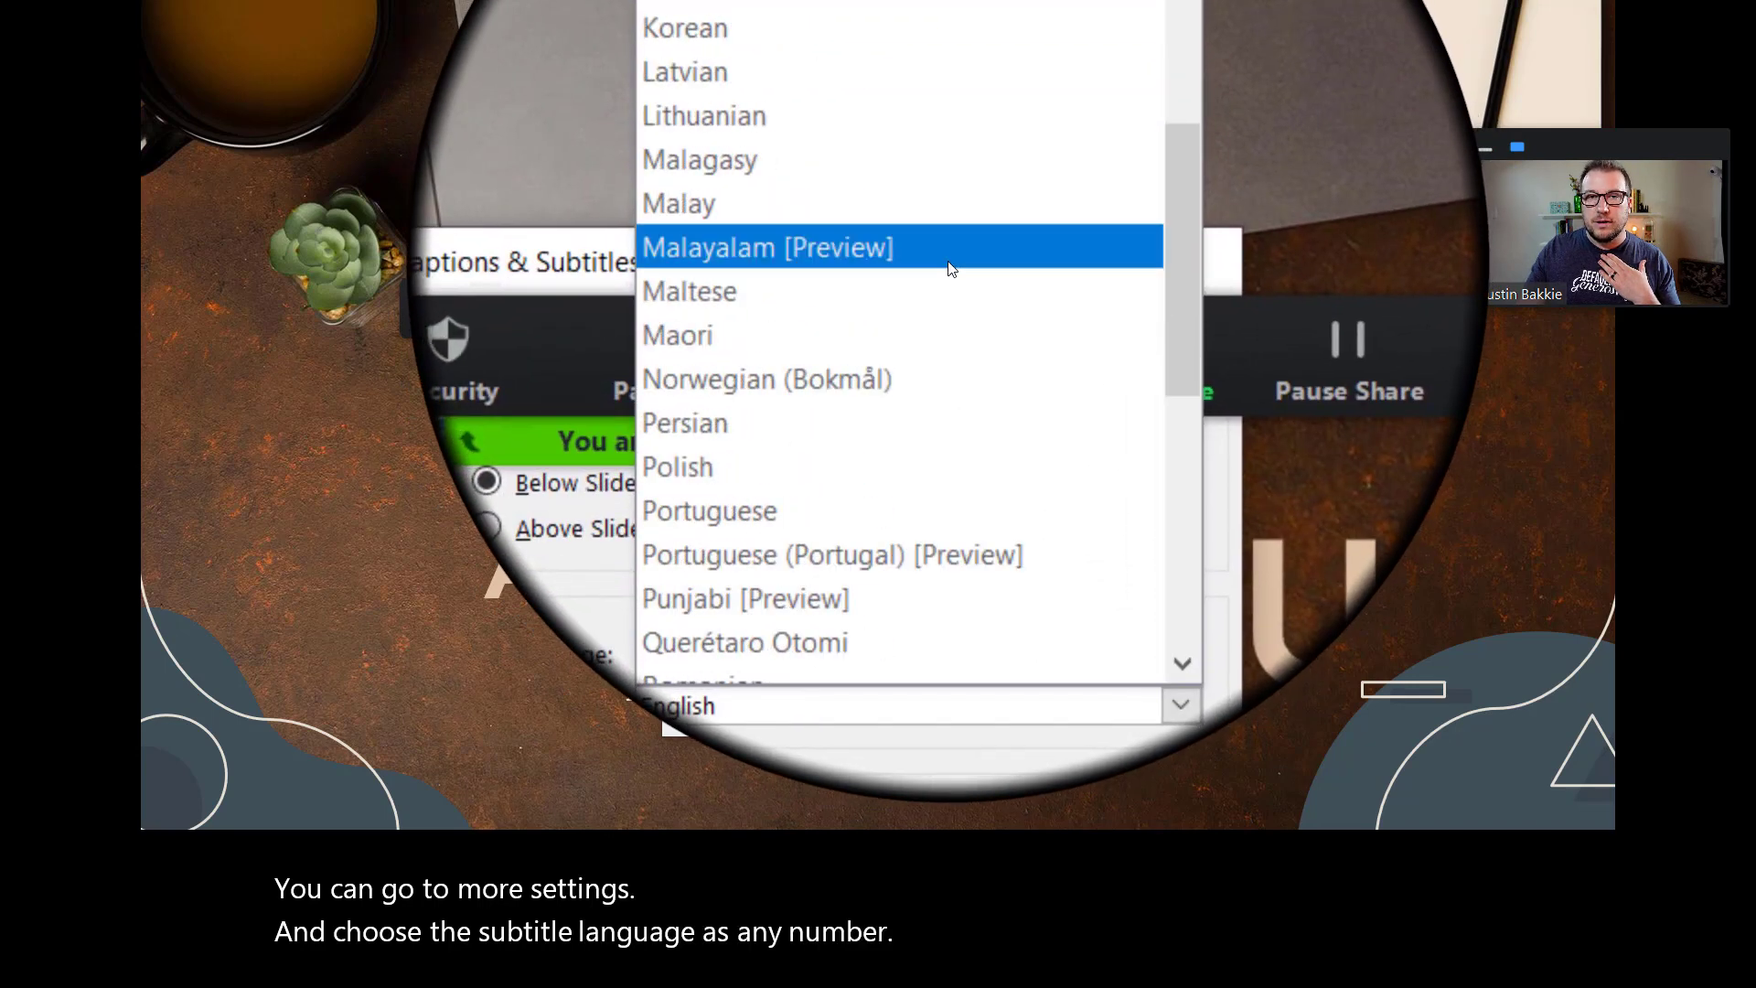
scroll(952, 268, down, 3)
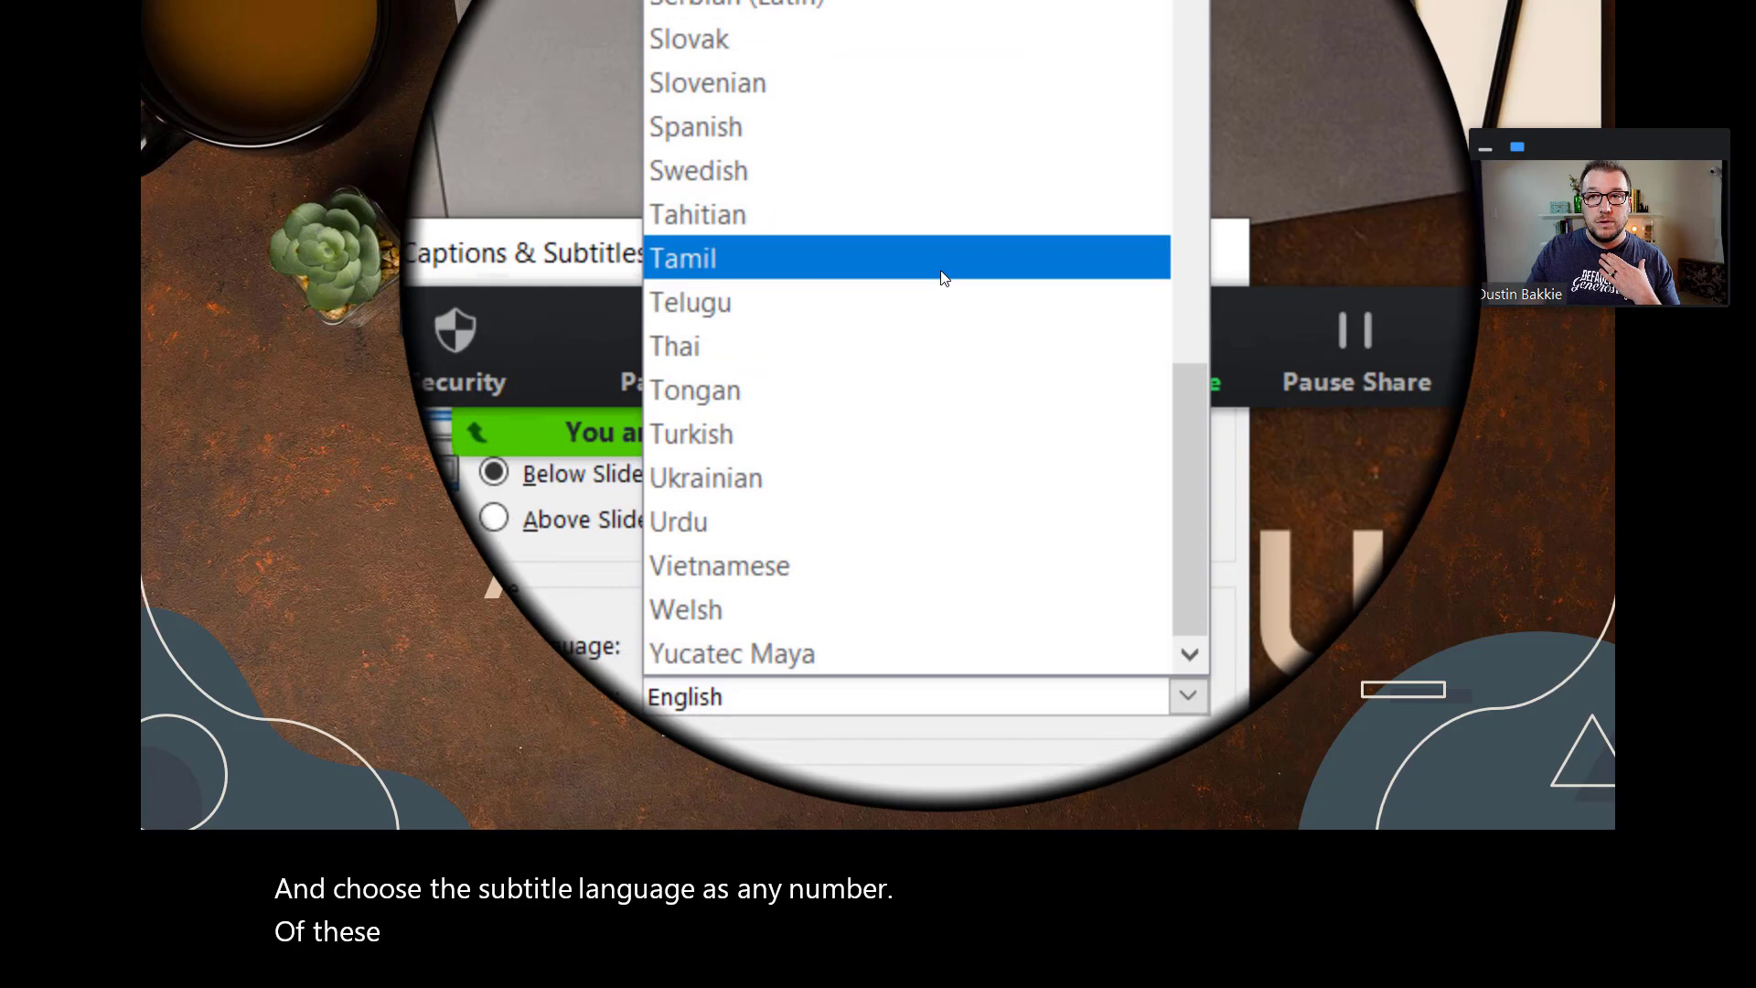
scroll(1017, 380, up, 5)
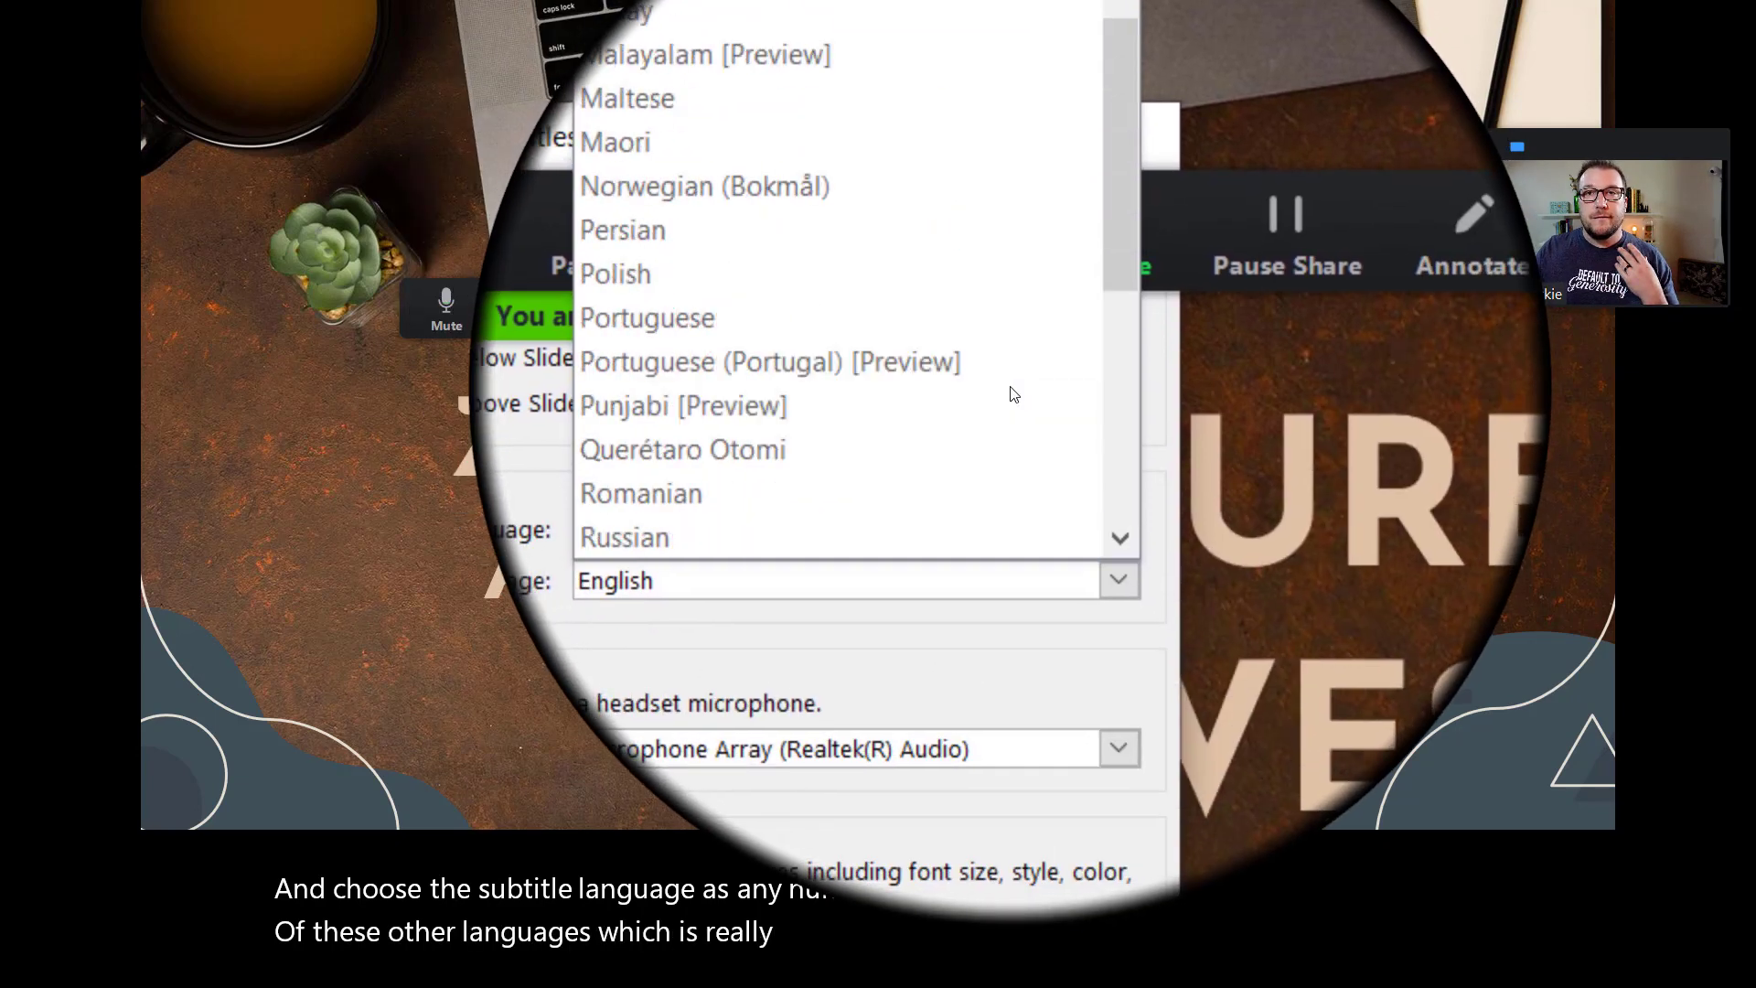
scroll(1018, 372, up, 5)
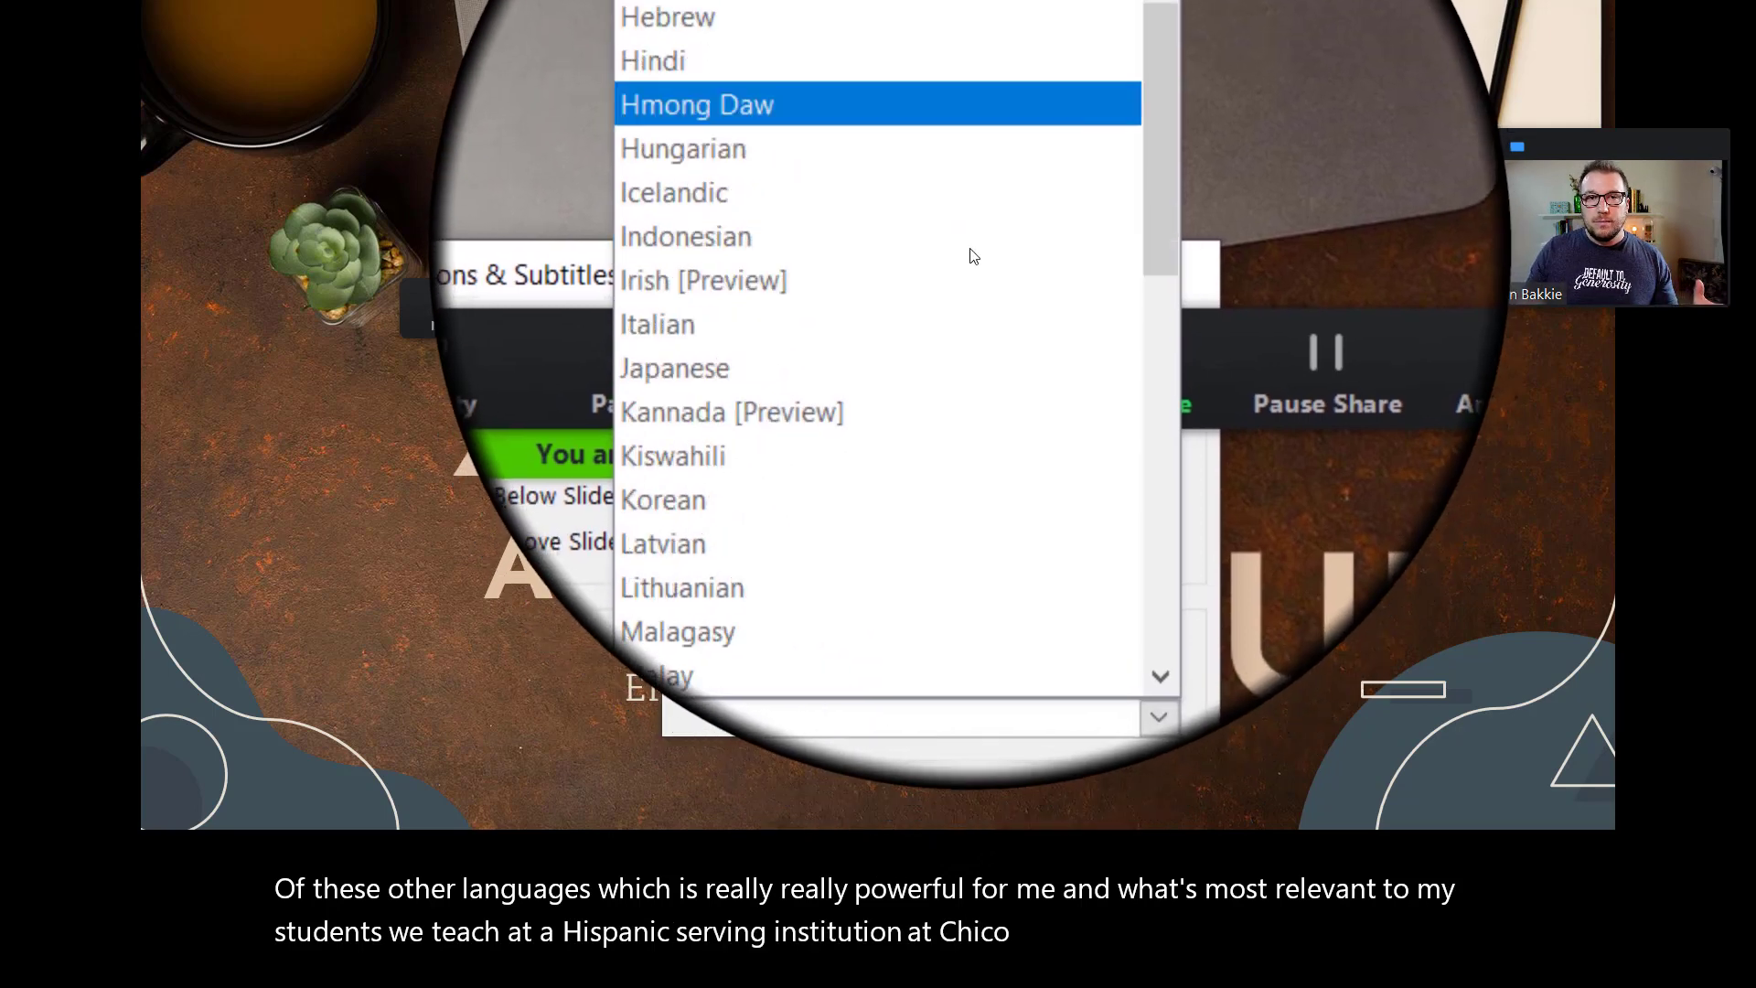
scroll(972, 256, down, 3)
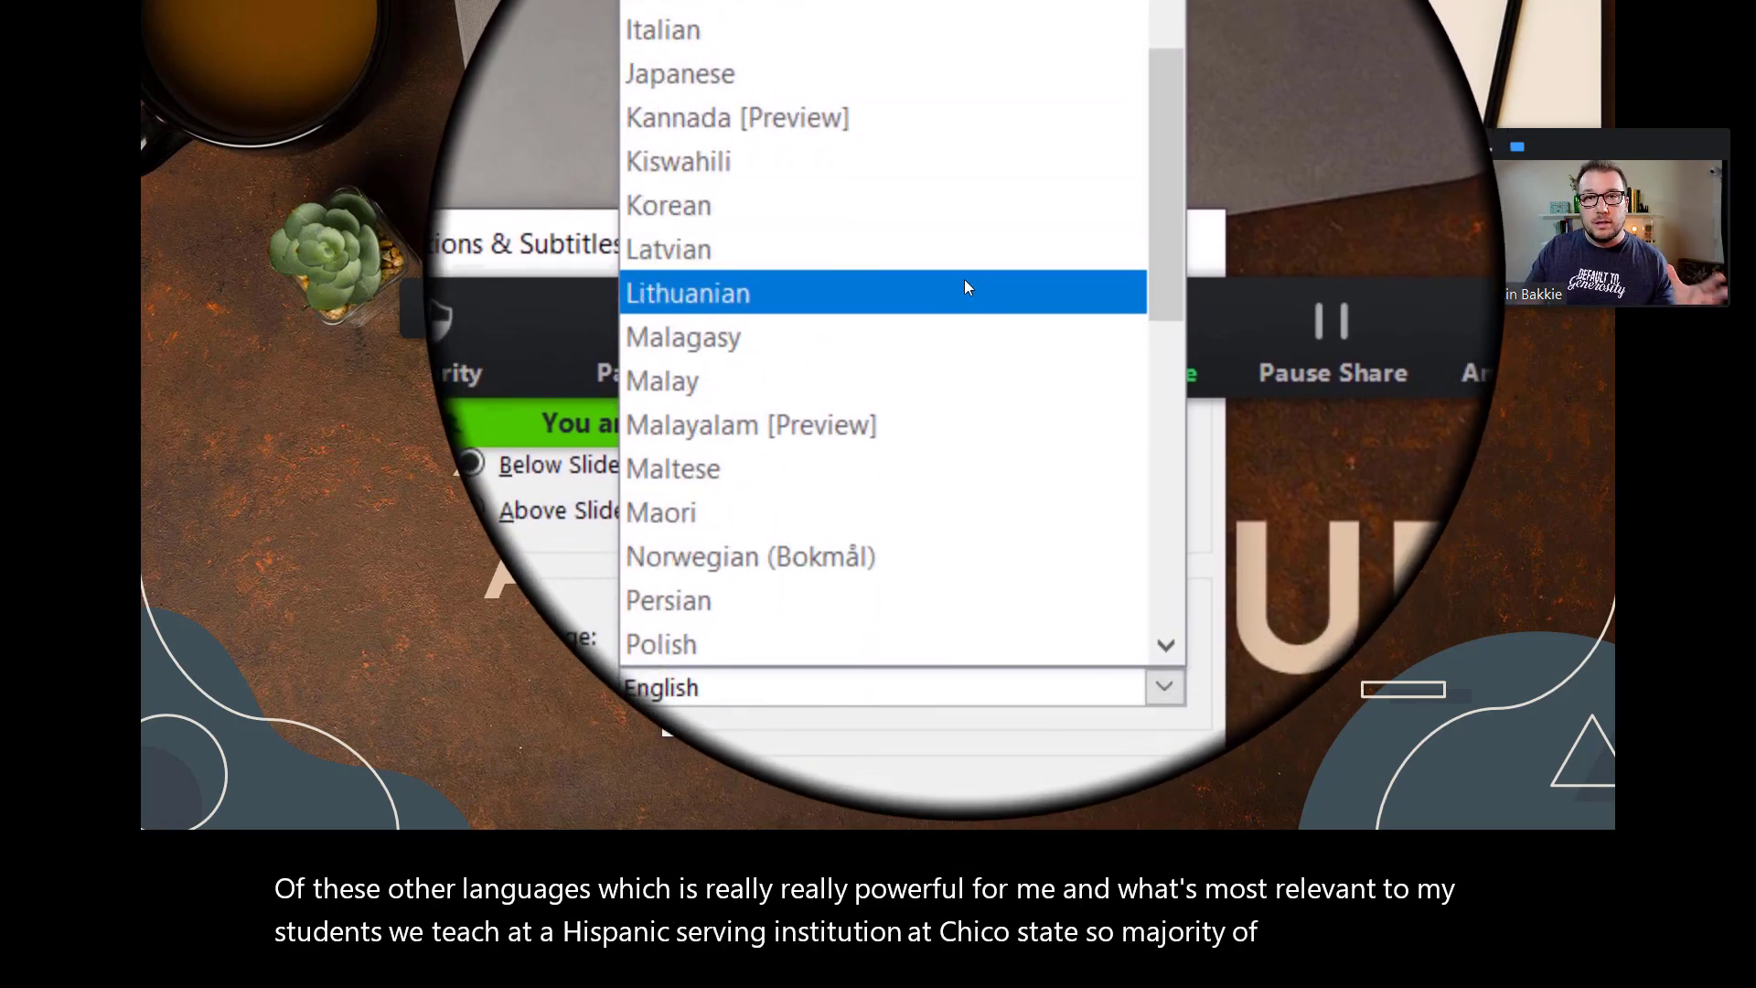
scroll(993, 284, down, 1)
scroll(976, 286, down, 2)
scroll(930, 393, down, 2)
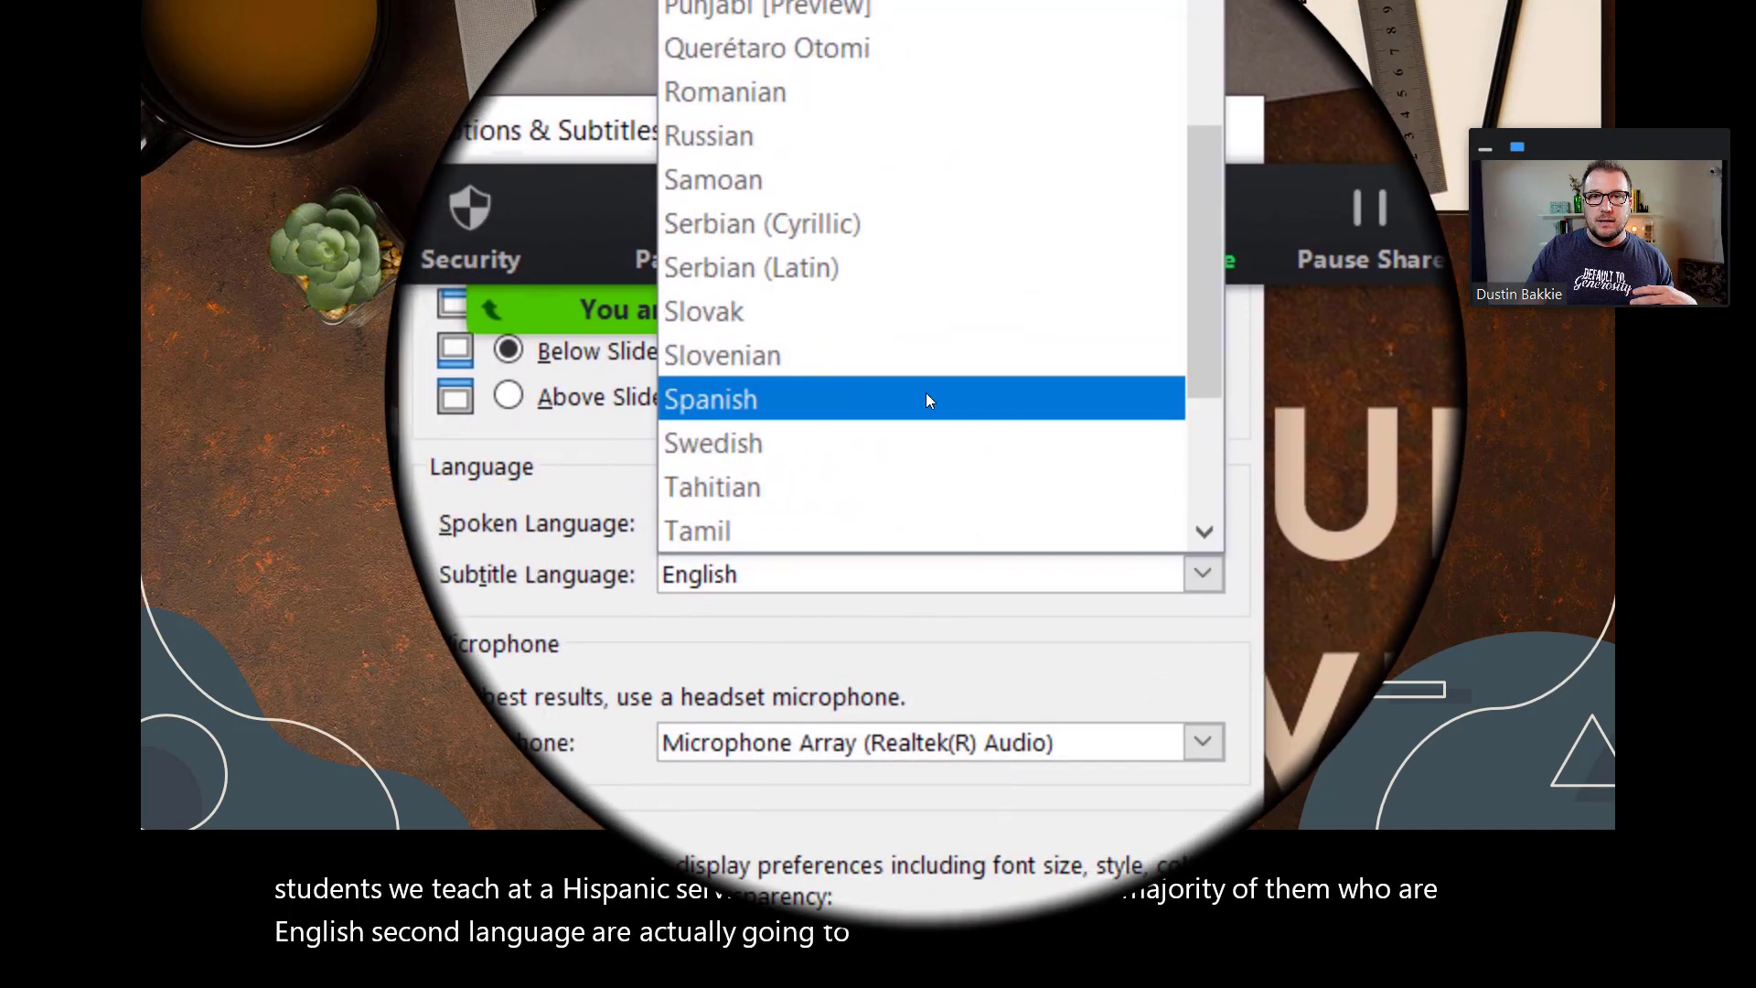
click(917, 396)
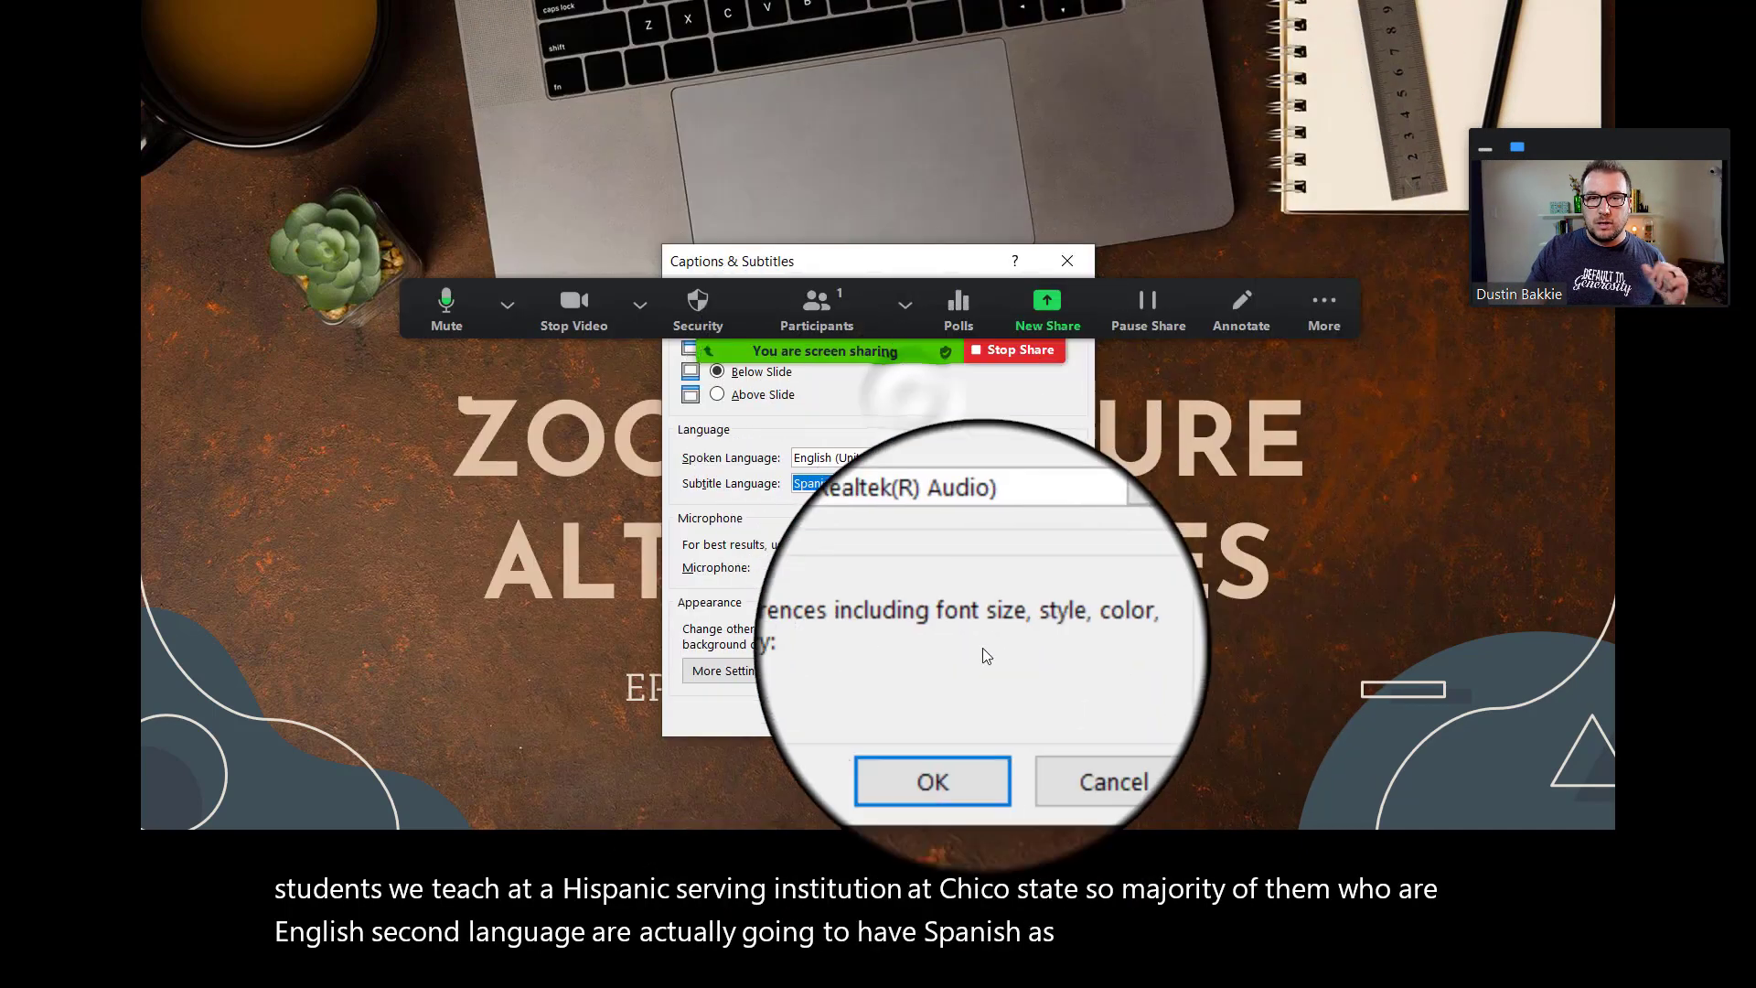
click(947, 721)
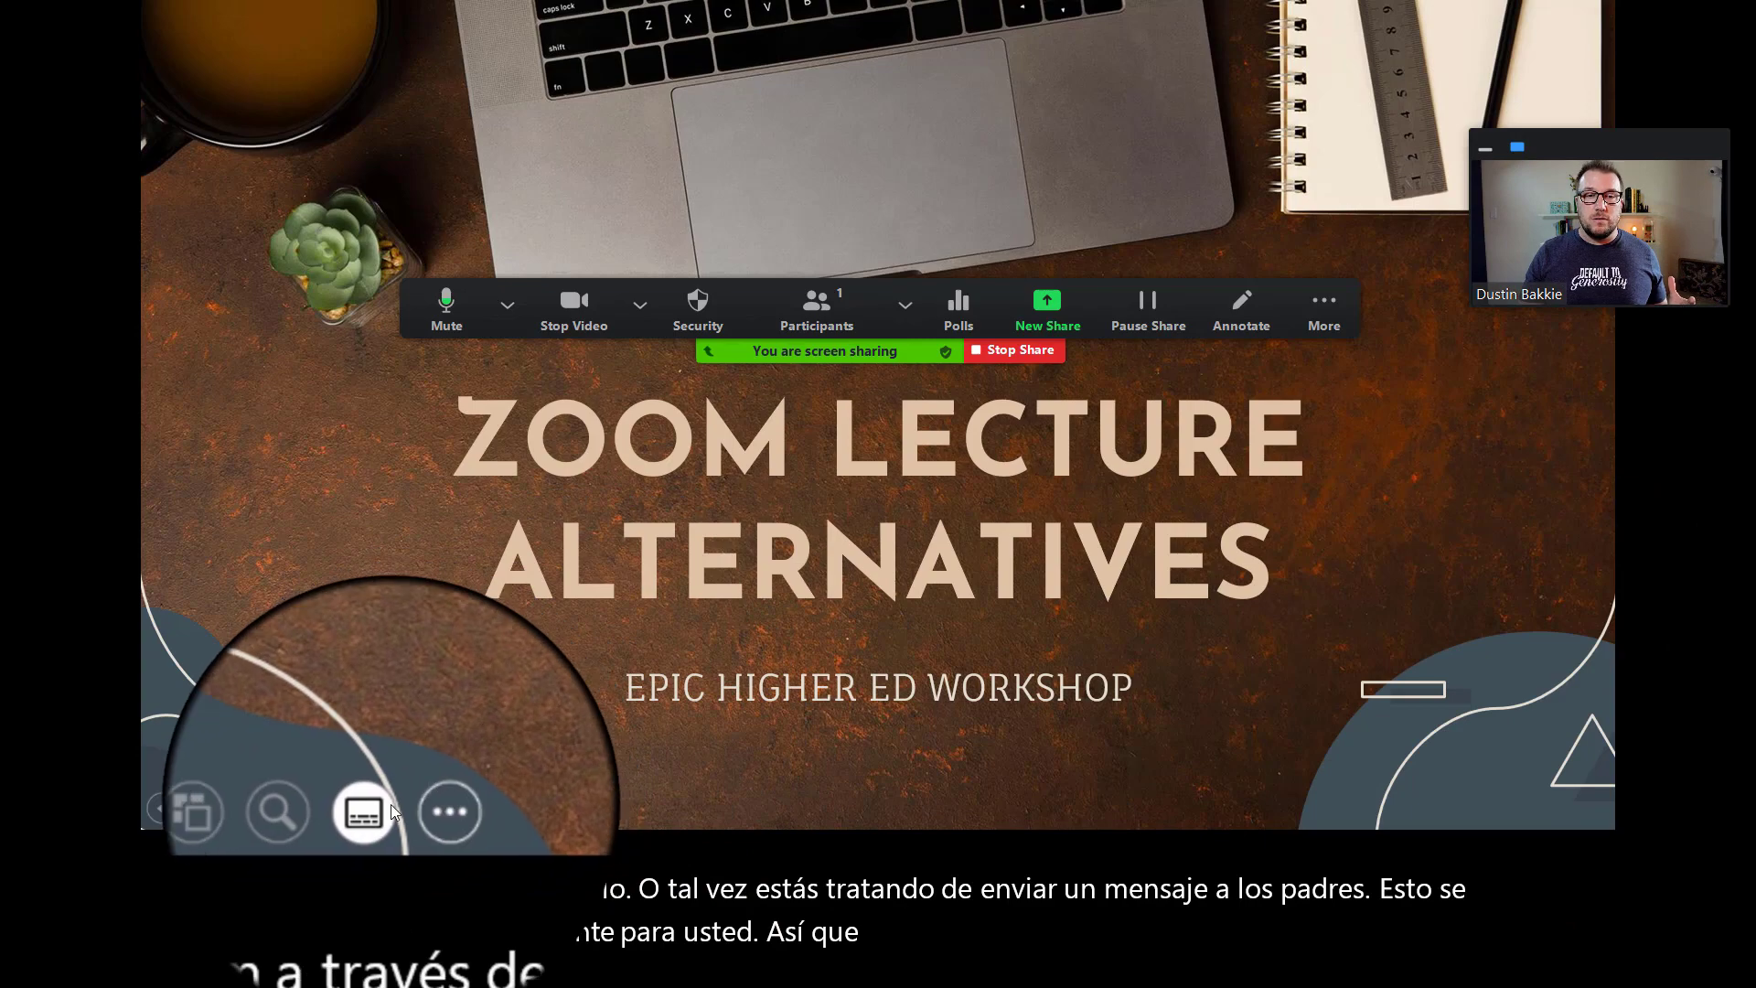
Change the live subtitle language from Spanish to Hmong Daw in the Captions & Subtitles settings.
click(421, 809)
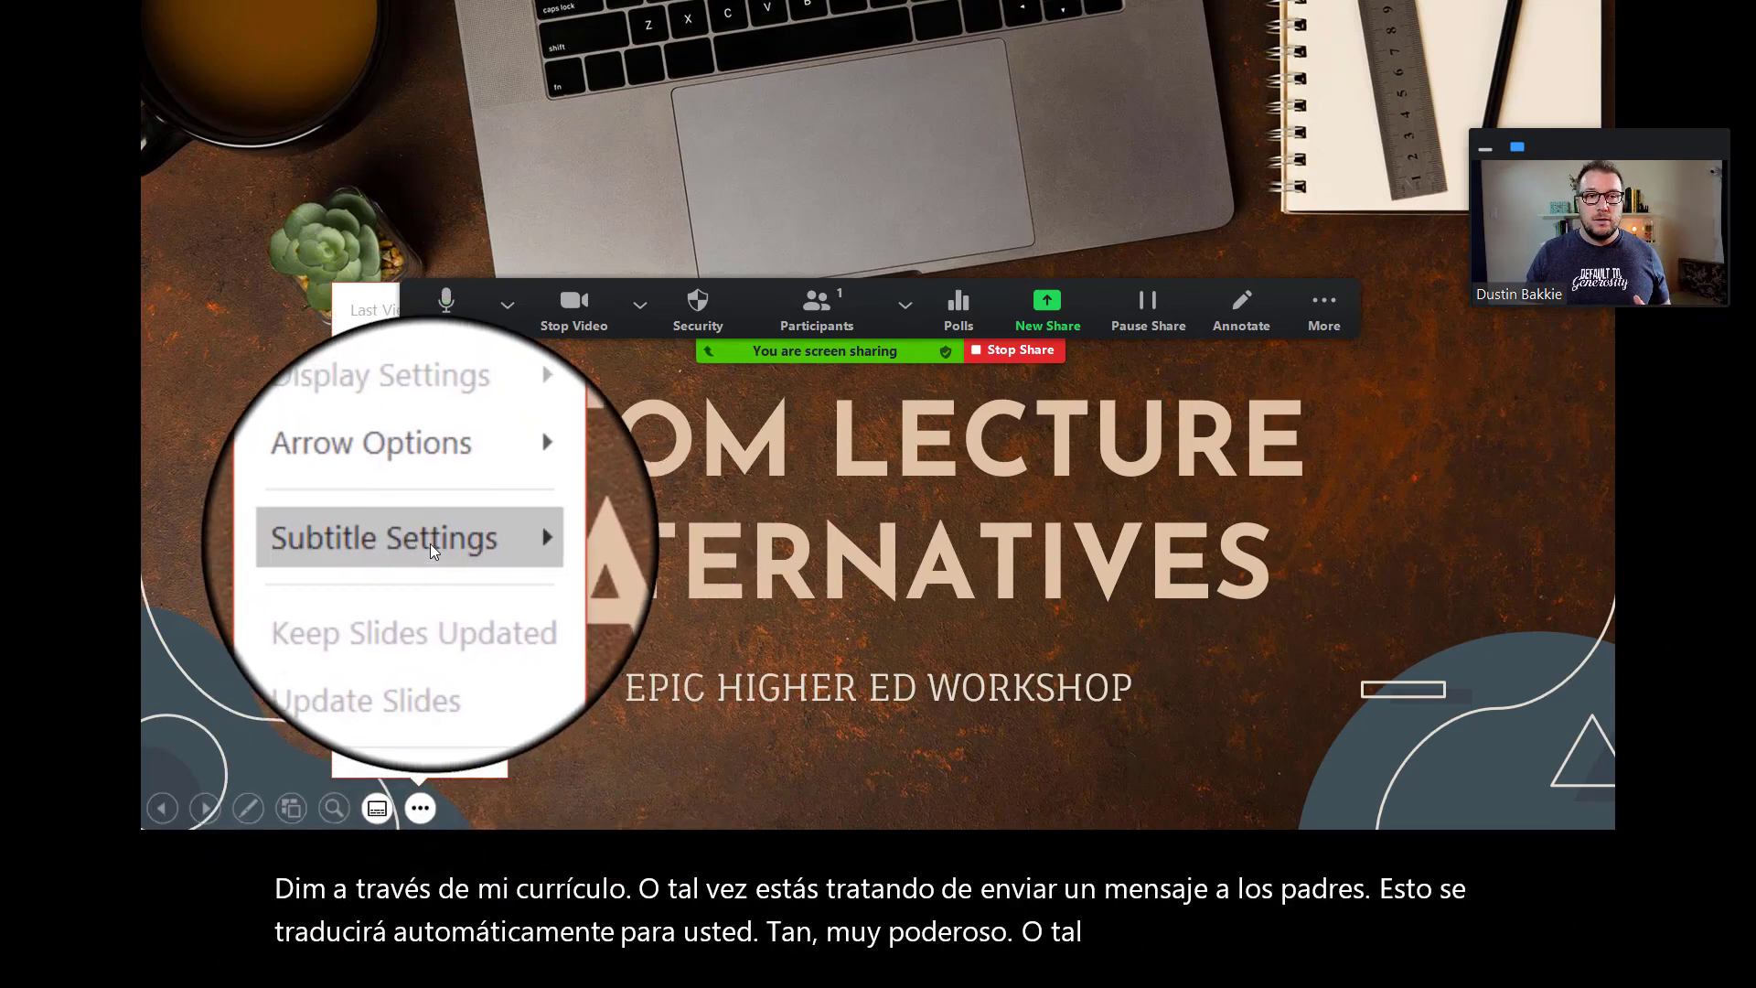
mouse_move(446, 540)
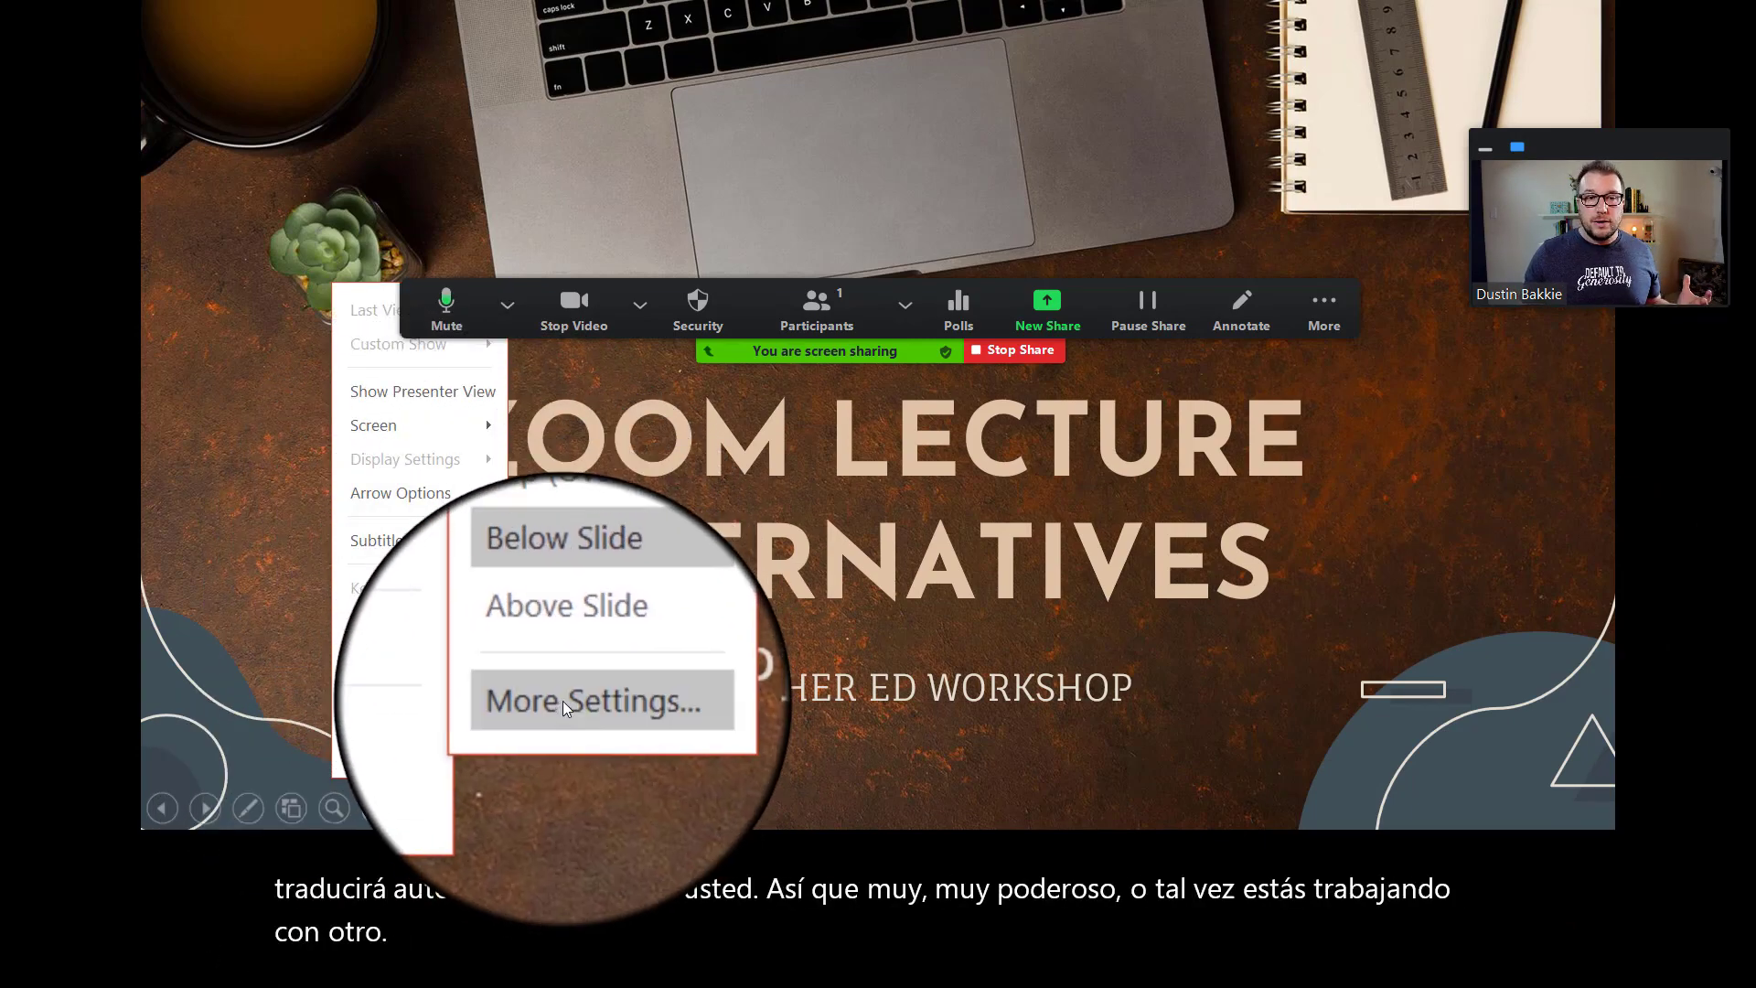
click(563, 701)
click(962, 491)
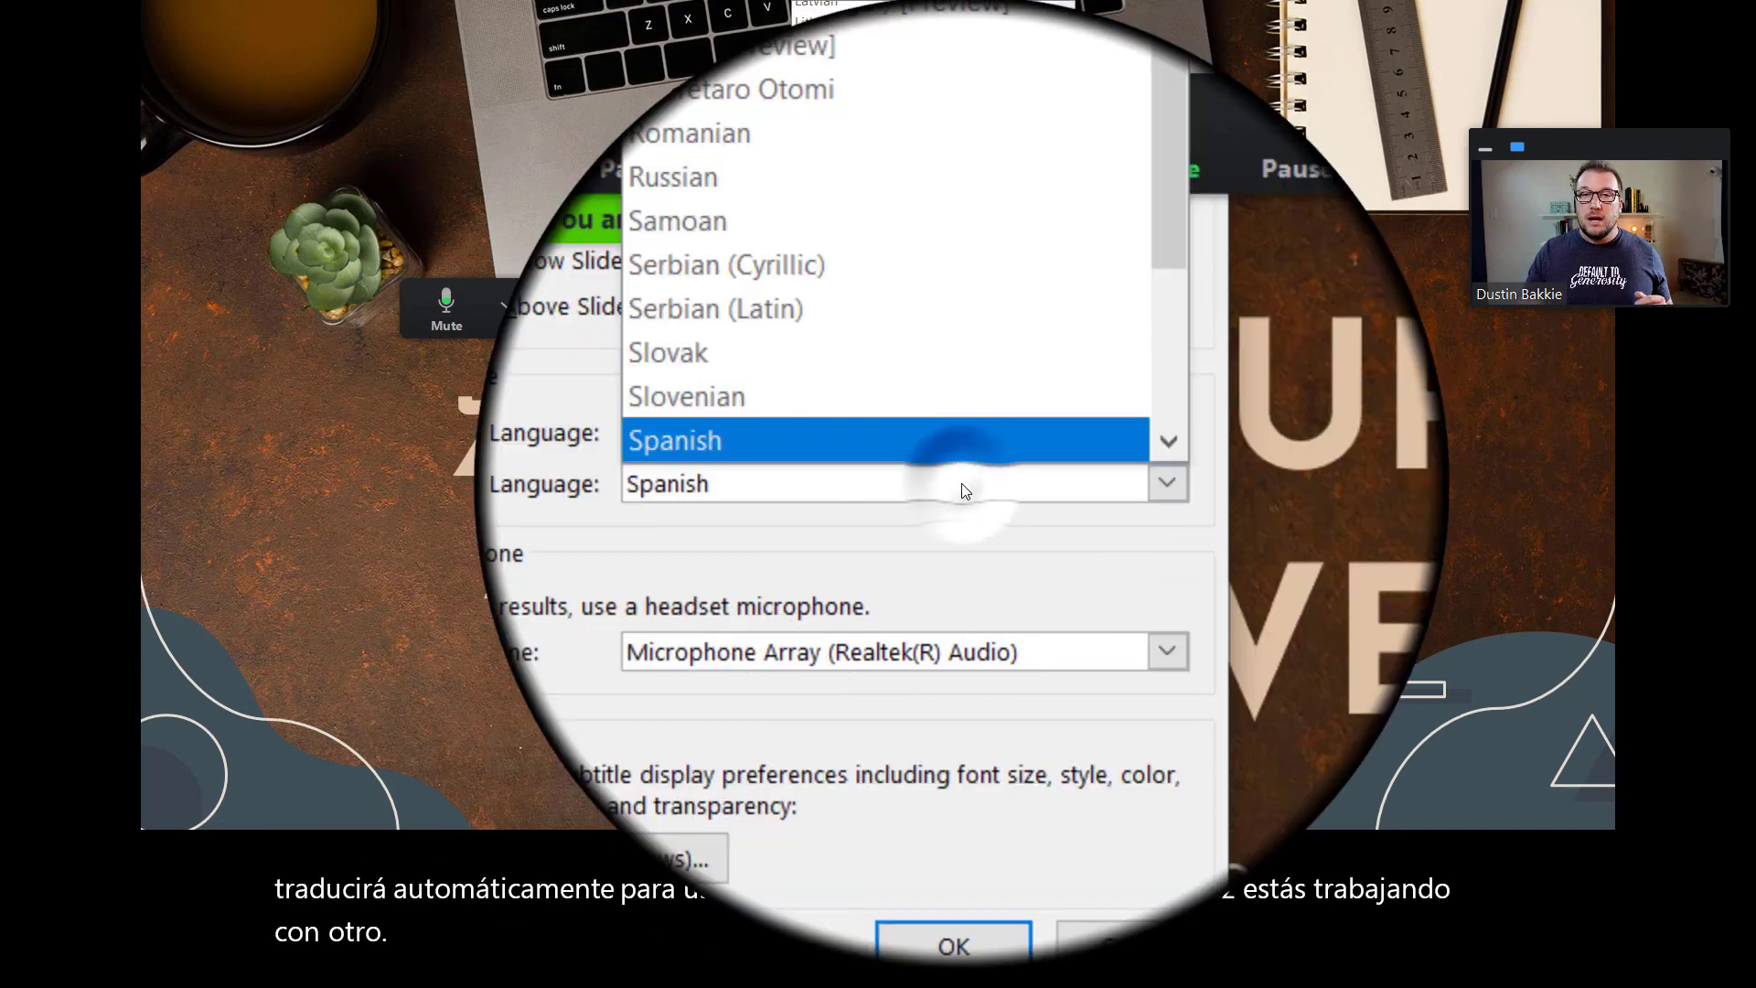
scroll(957, 349, up, 7)
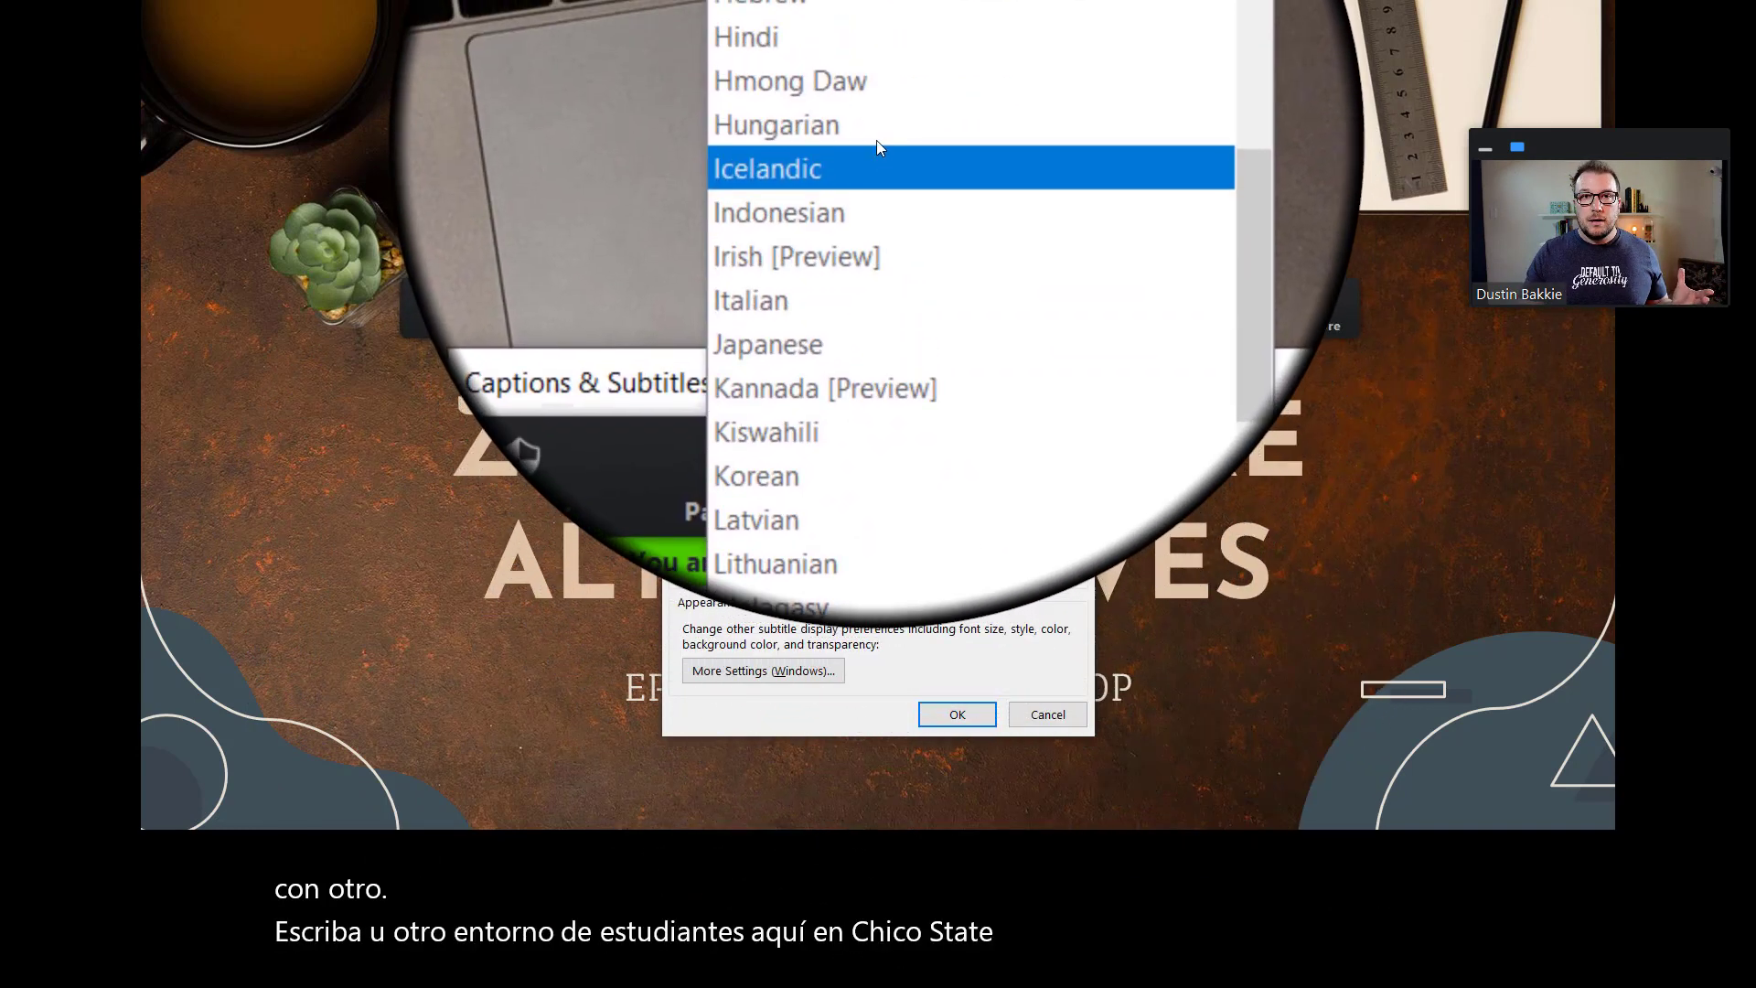
scroll(873, 126, up, 1)
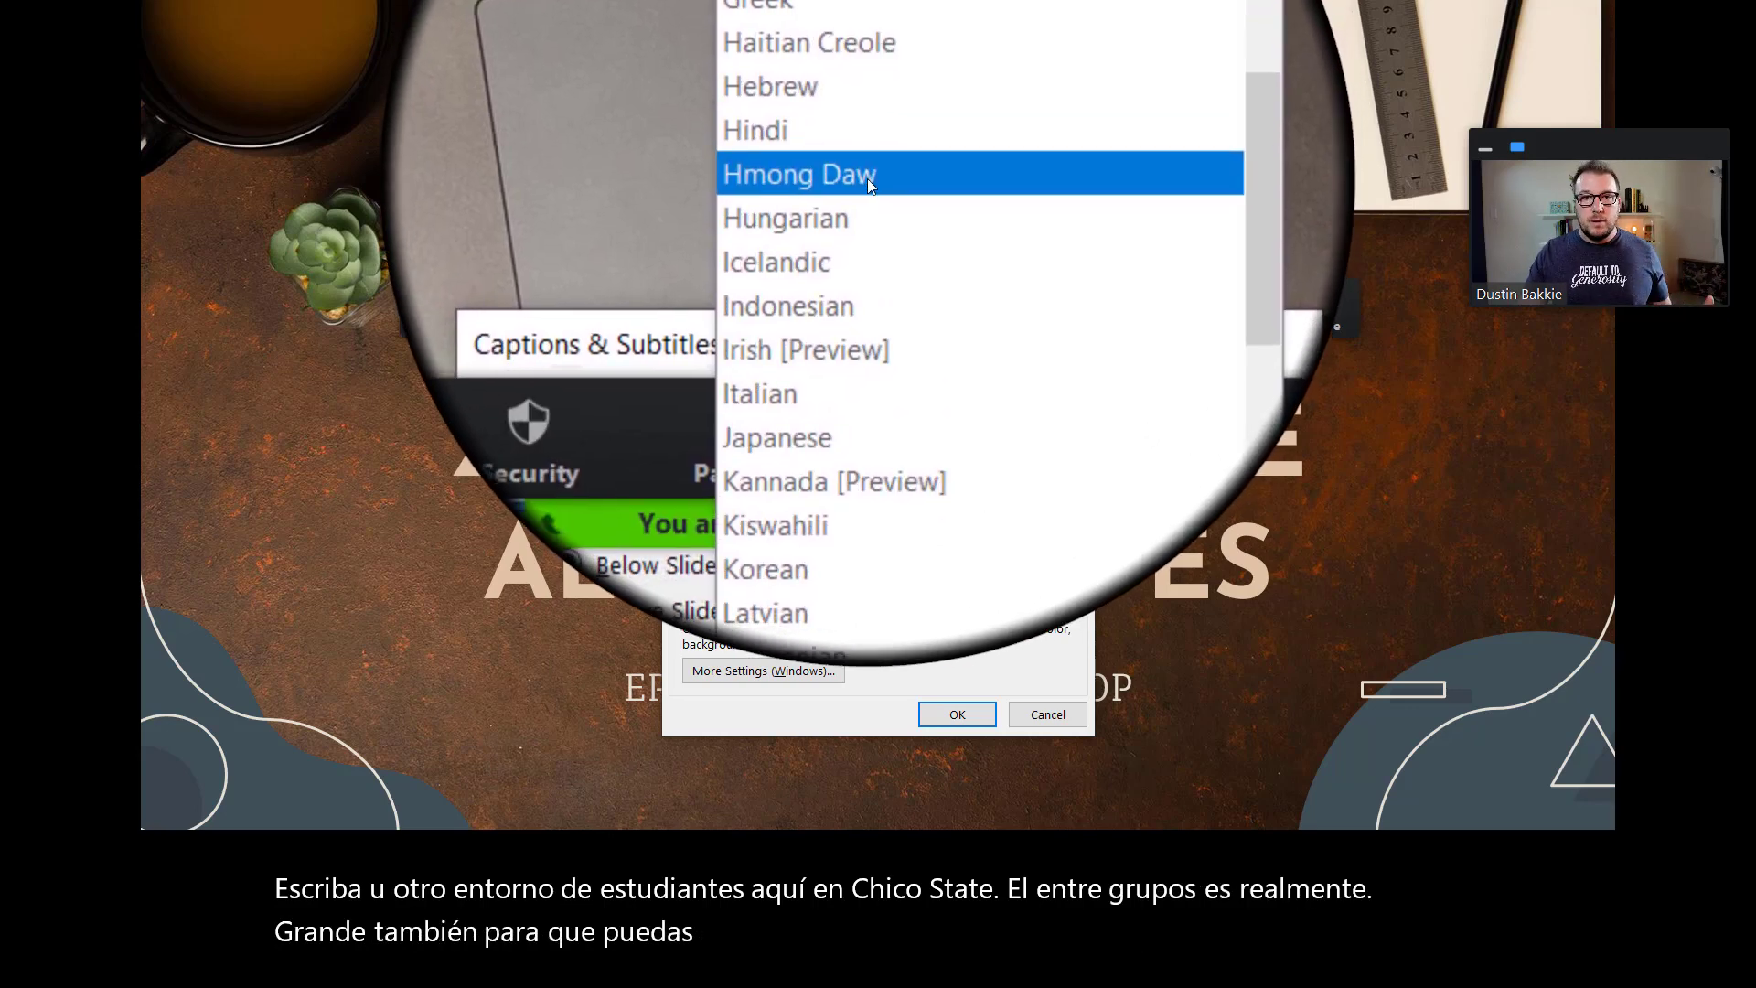
click(869, 177)
click(969, 710)
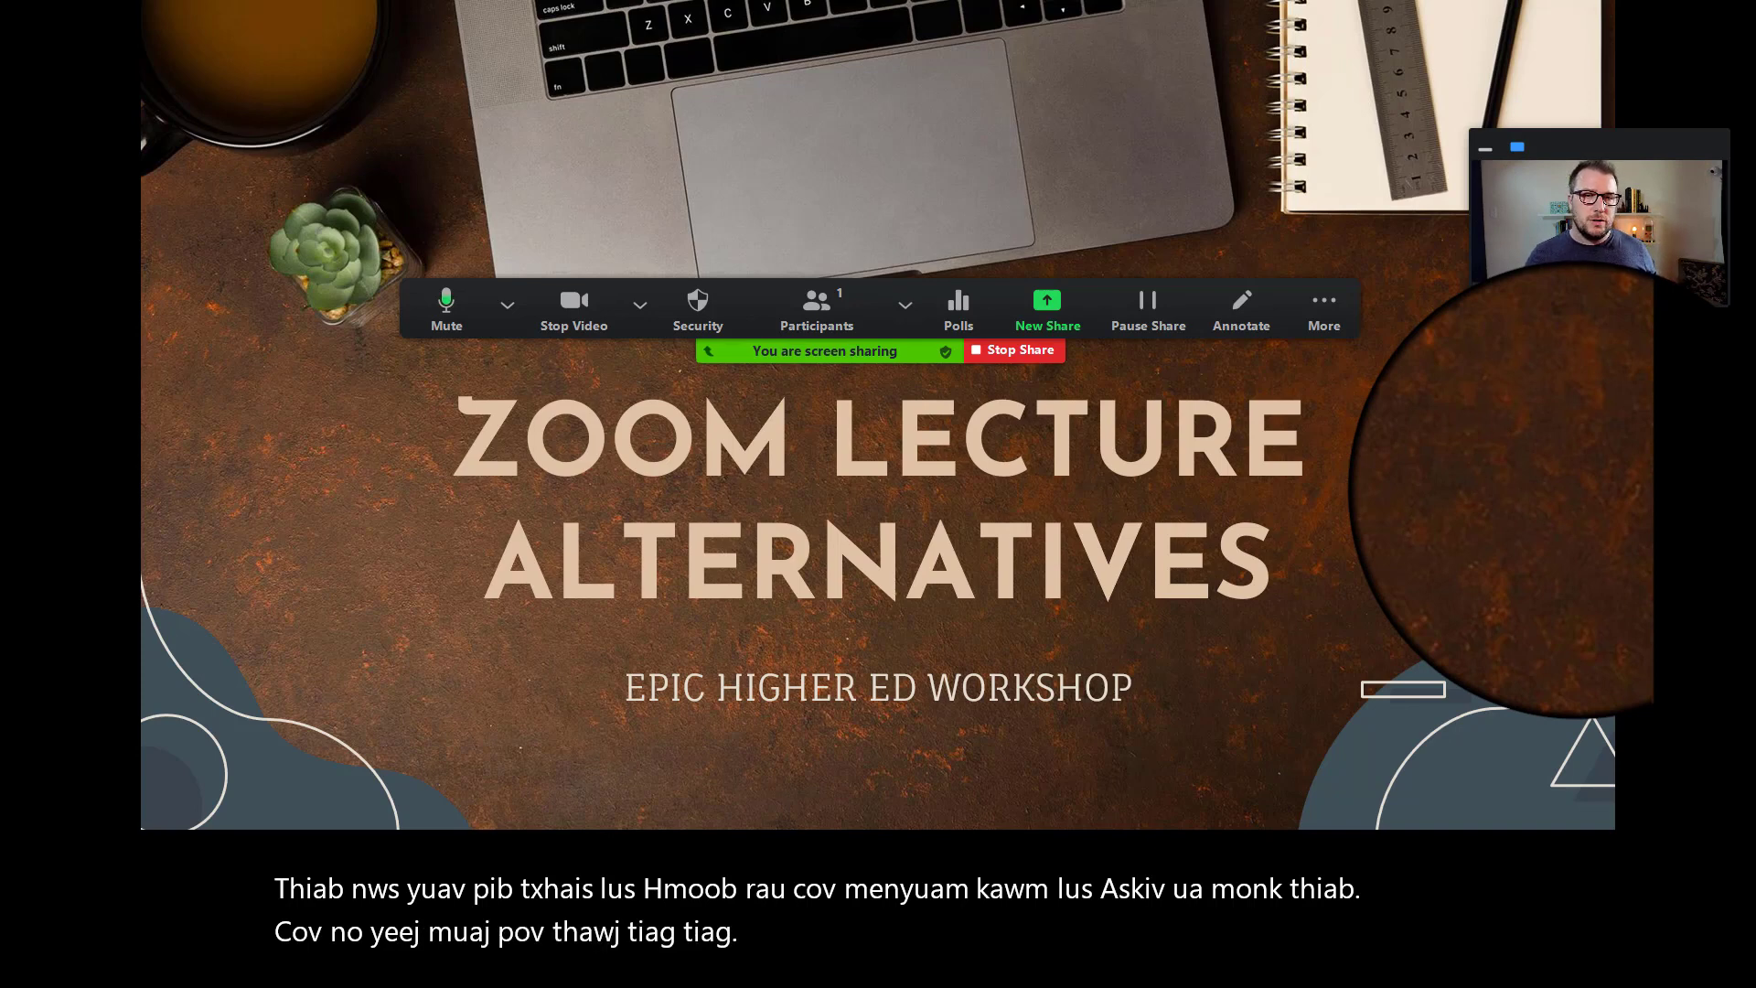
Switch the subtitle language from Hmong Daw back to English and apply it.
click(418, 810)
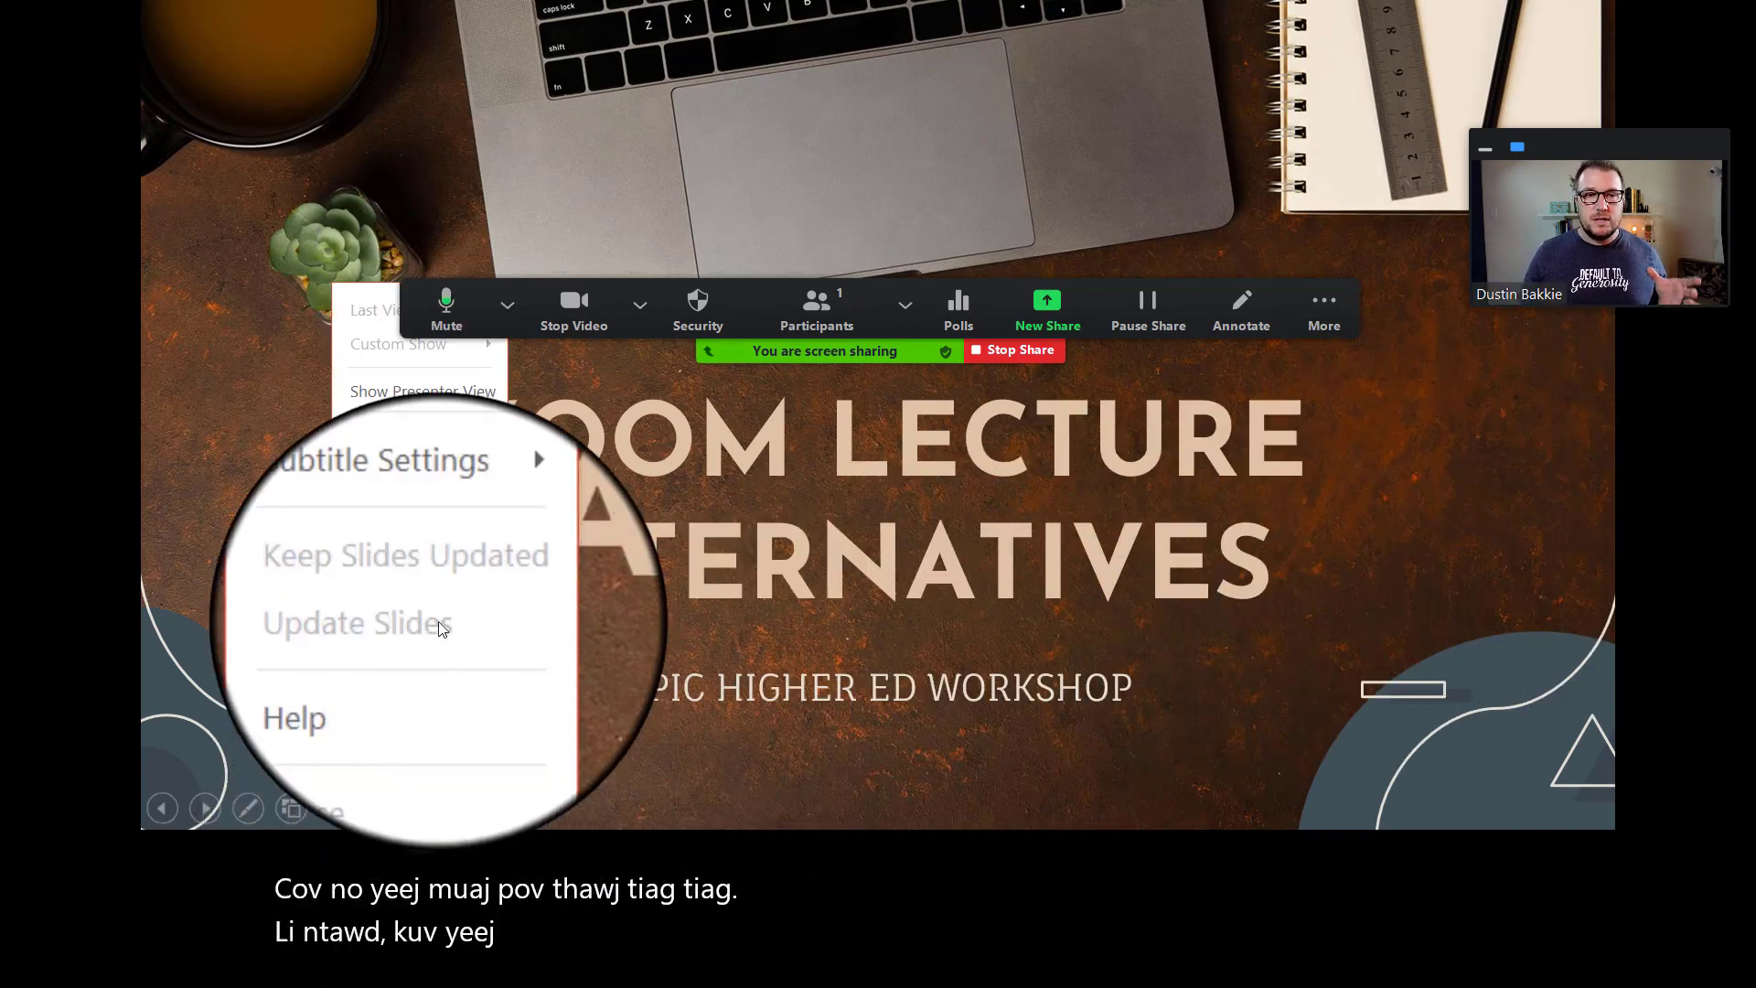
click(602, 712)
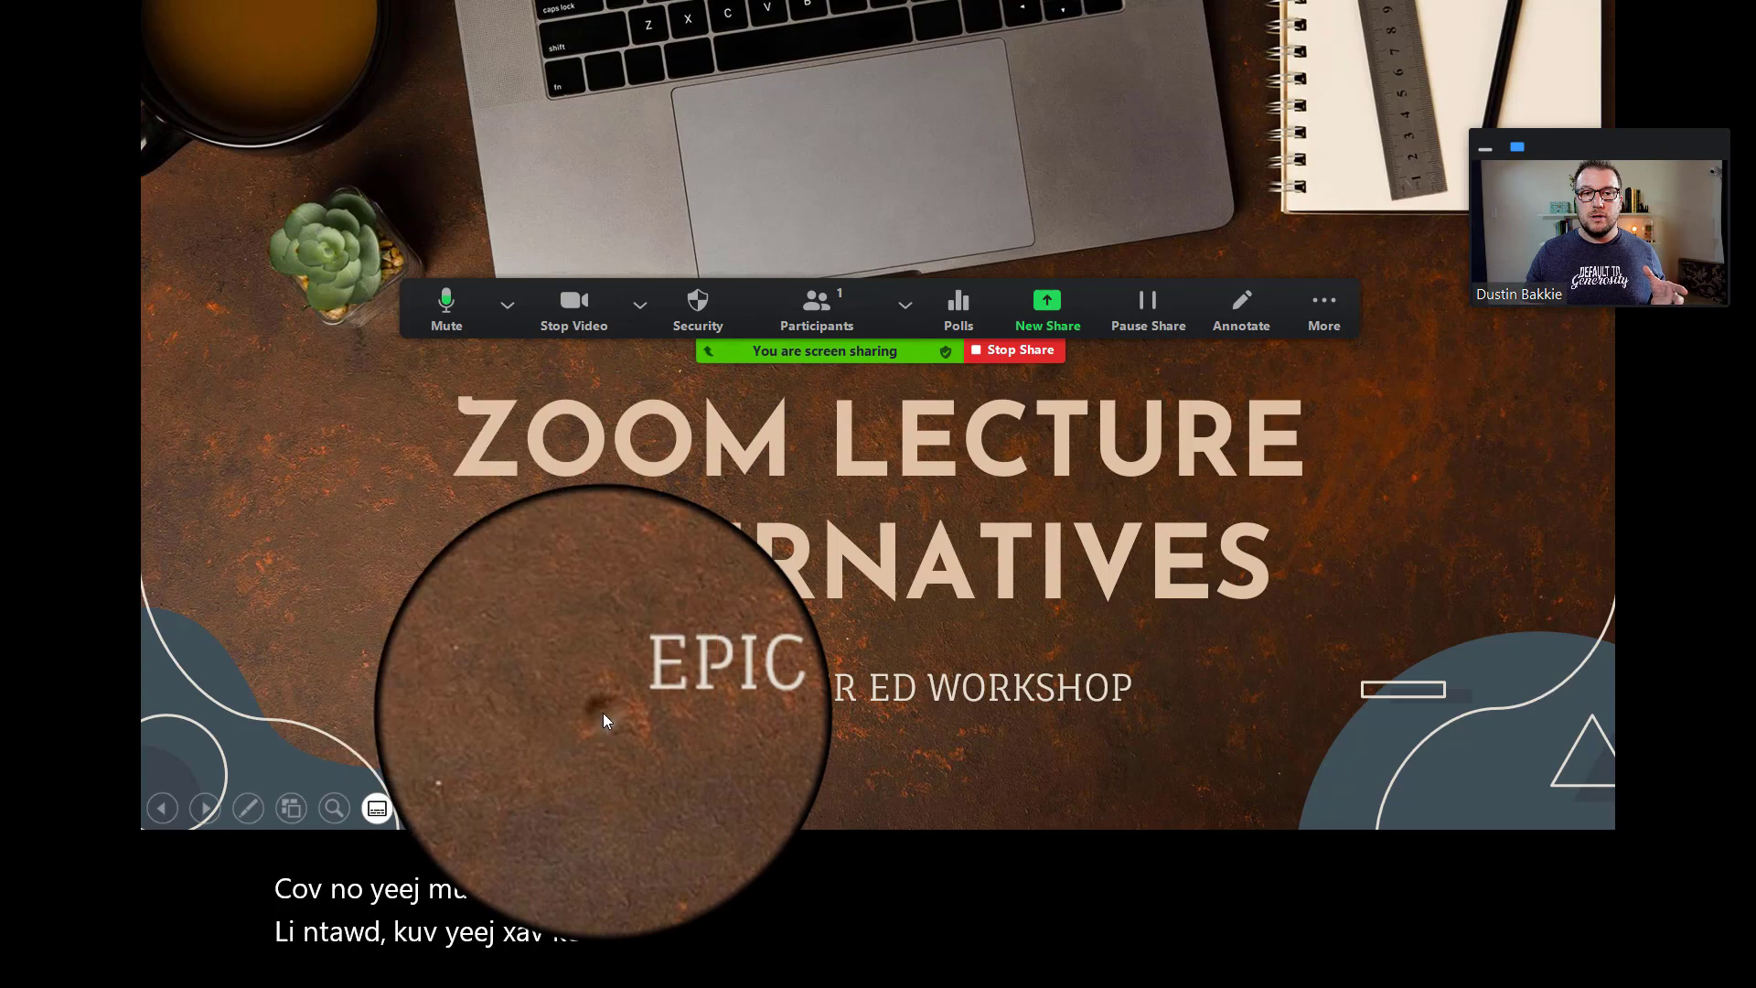
click(805, 482)
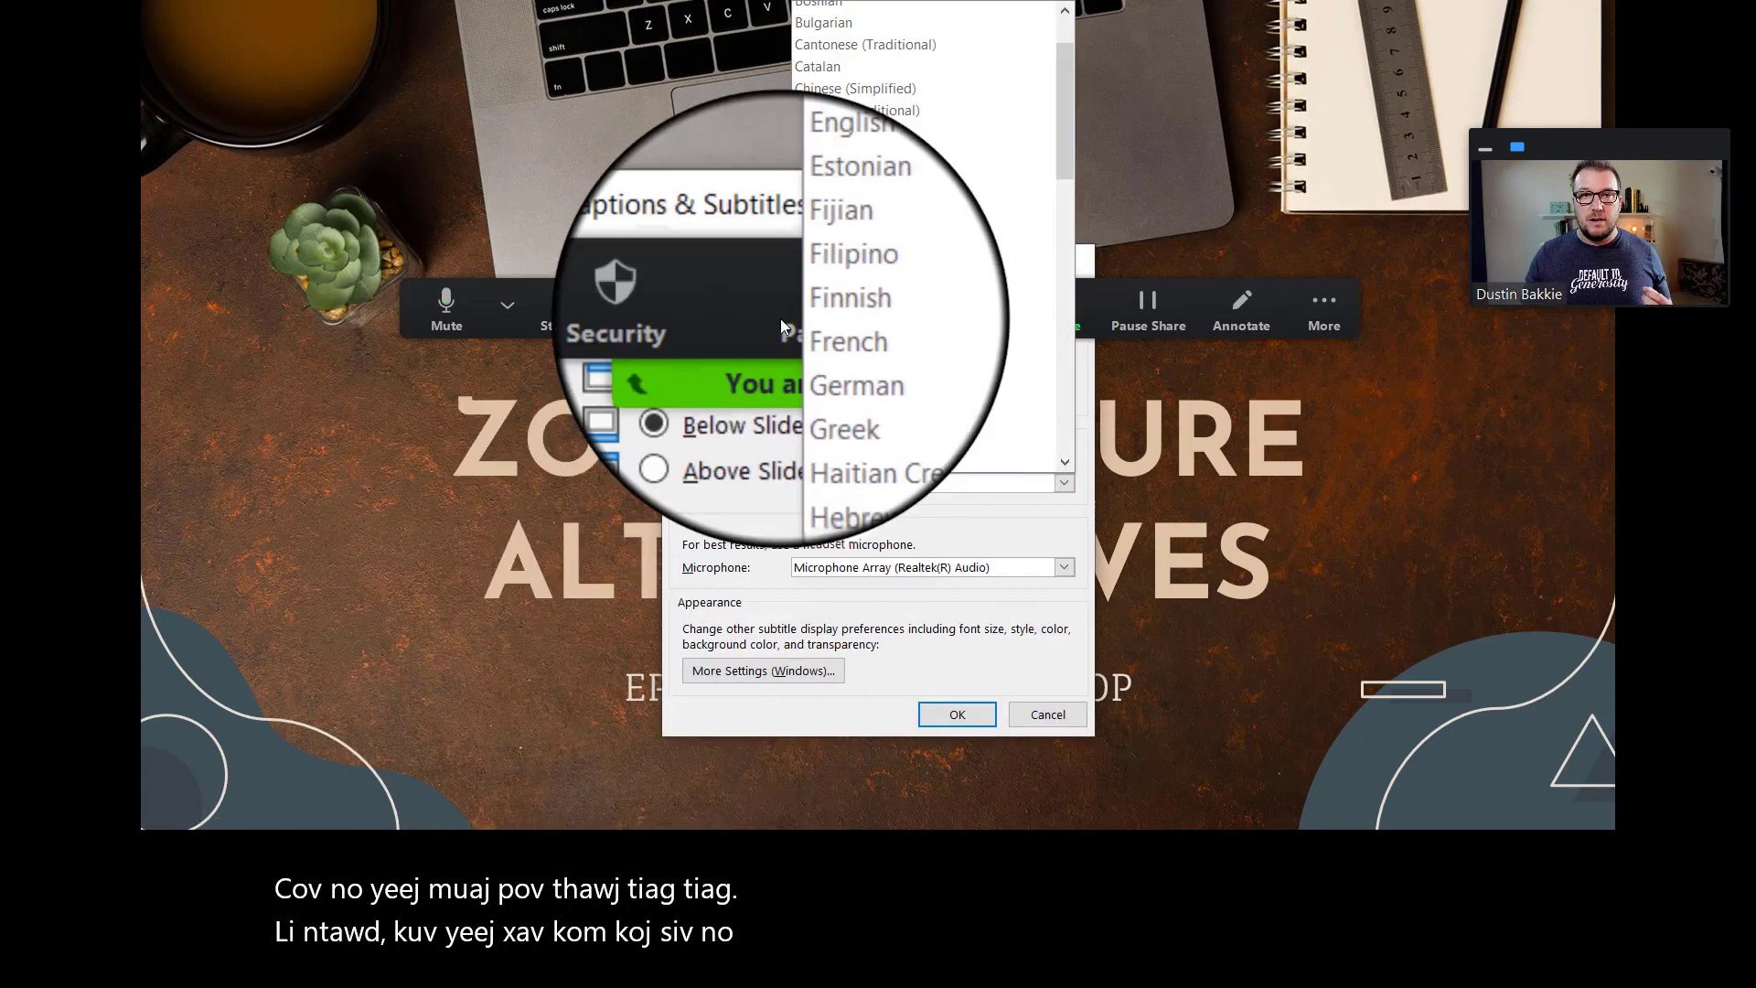
scroll(838, 289, down, 5)
scroll(910, 156, up, 3)
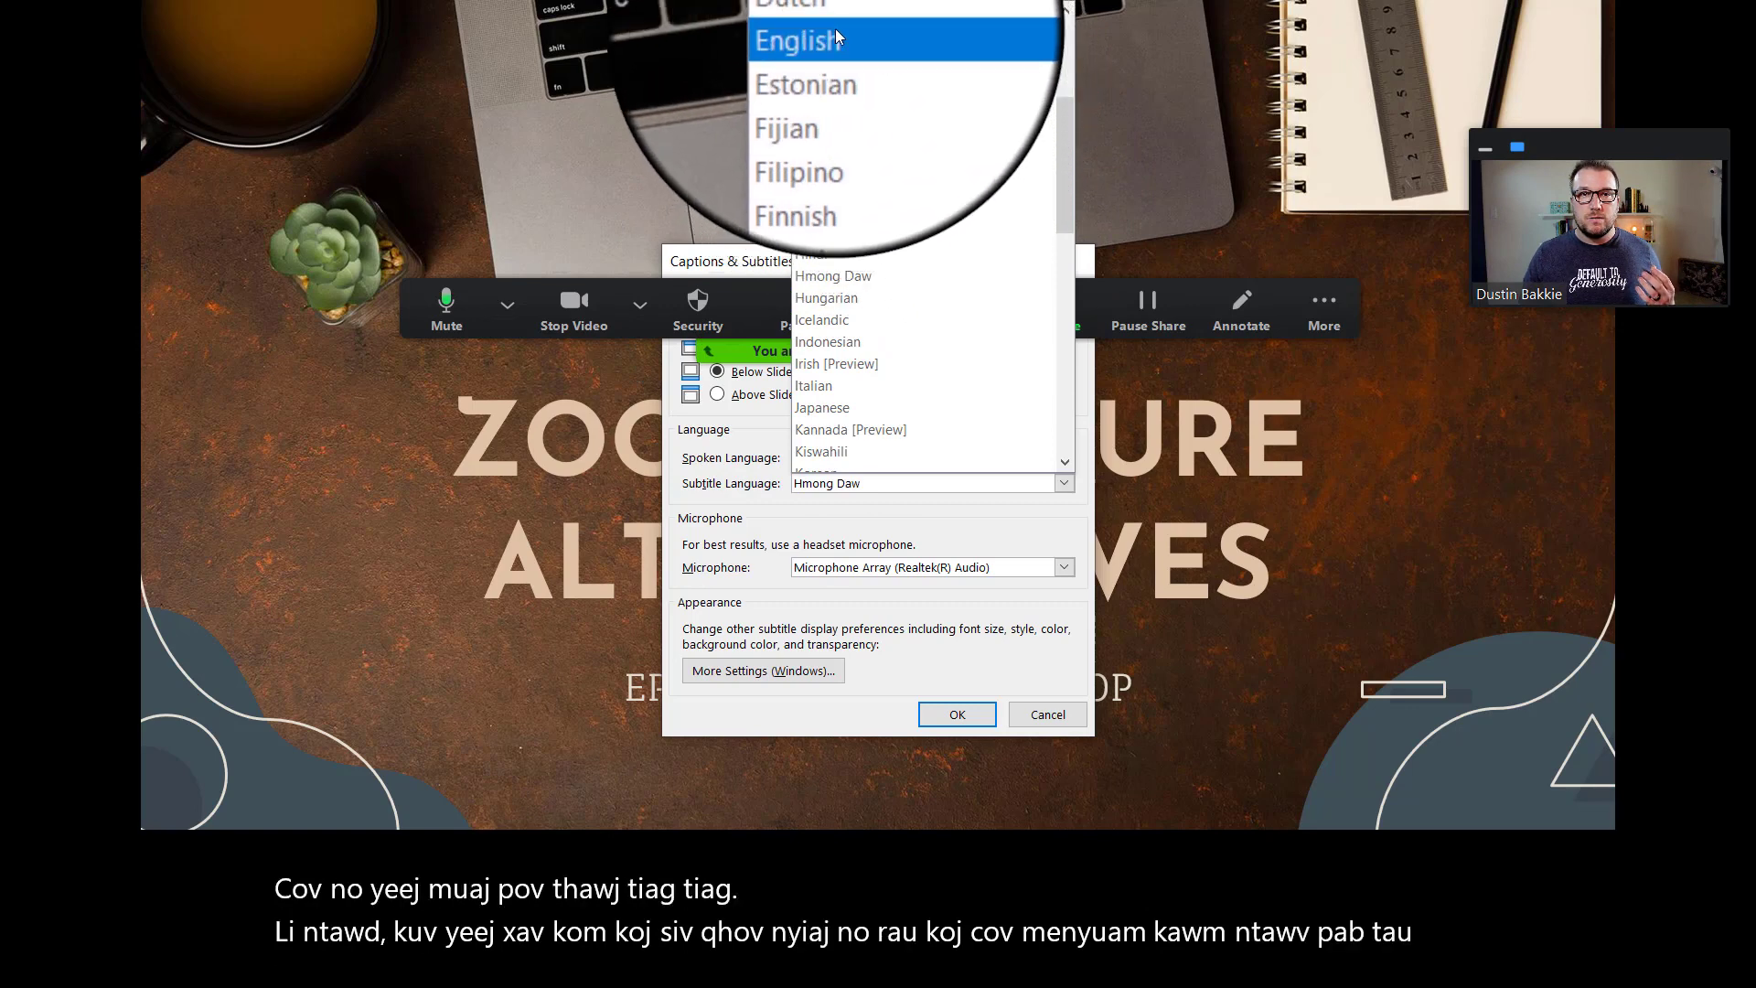
click(836, 37)
click(957, 714)
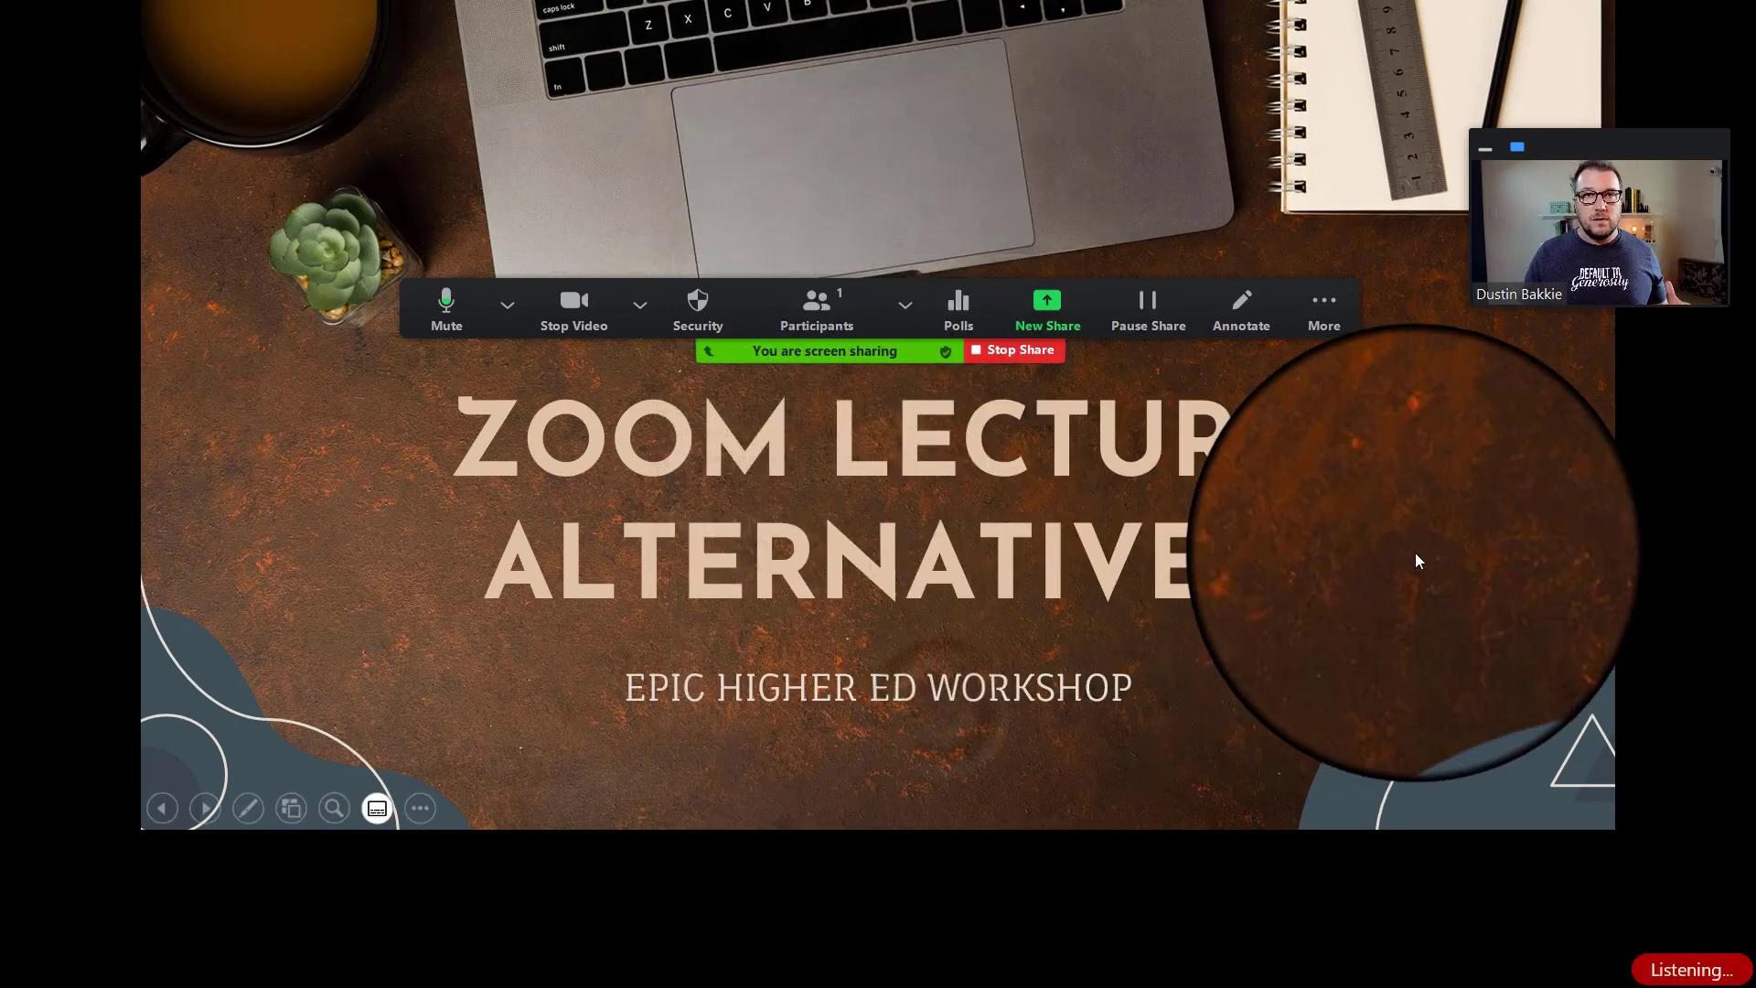